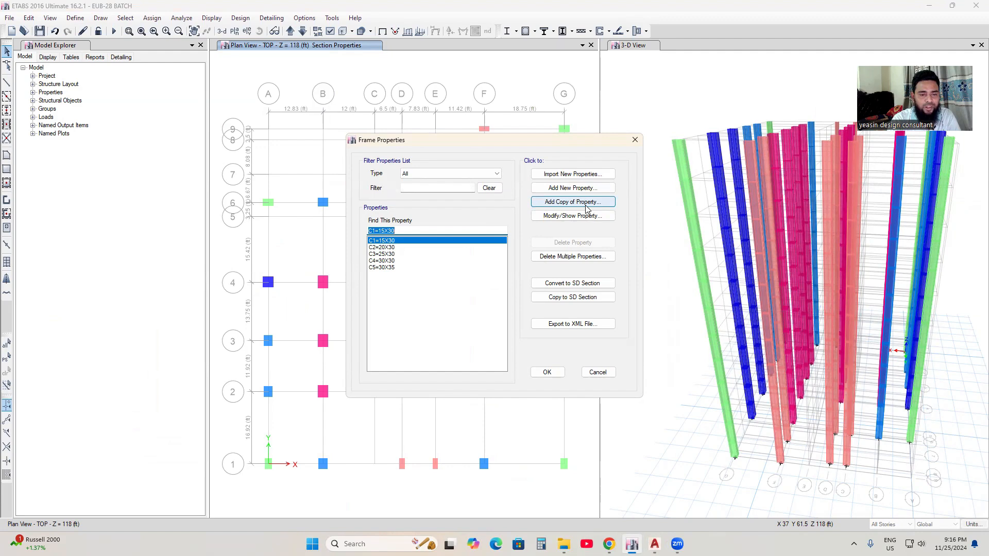
# Copy the C1=15X30 section as GB1=10X24, using BRICK=3000 PSI material, 24 in depth and 10 in width.
pyautogui.click(573, 202)
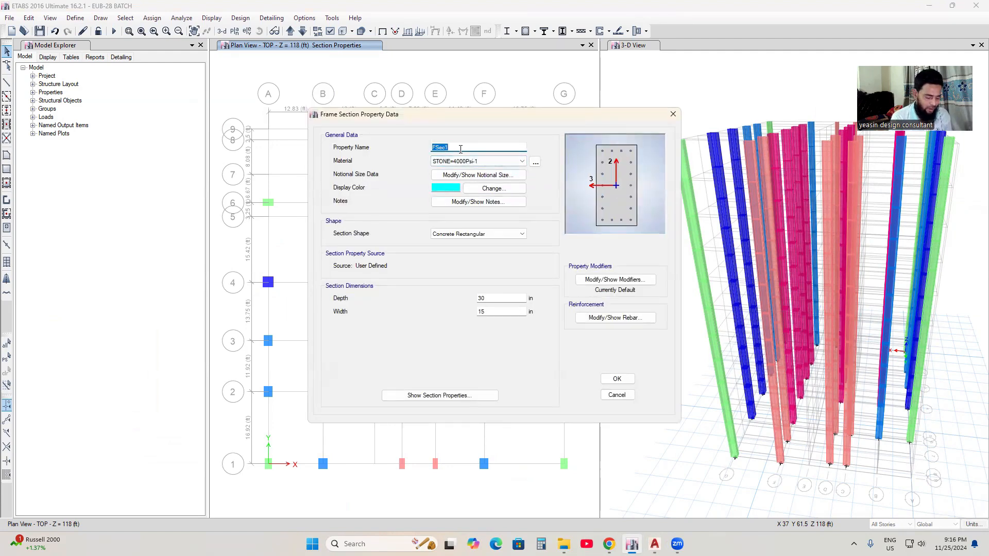
pyautogui.write('f')
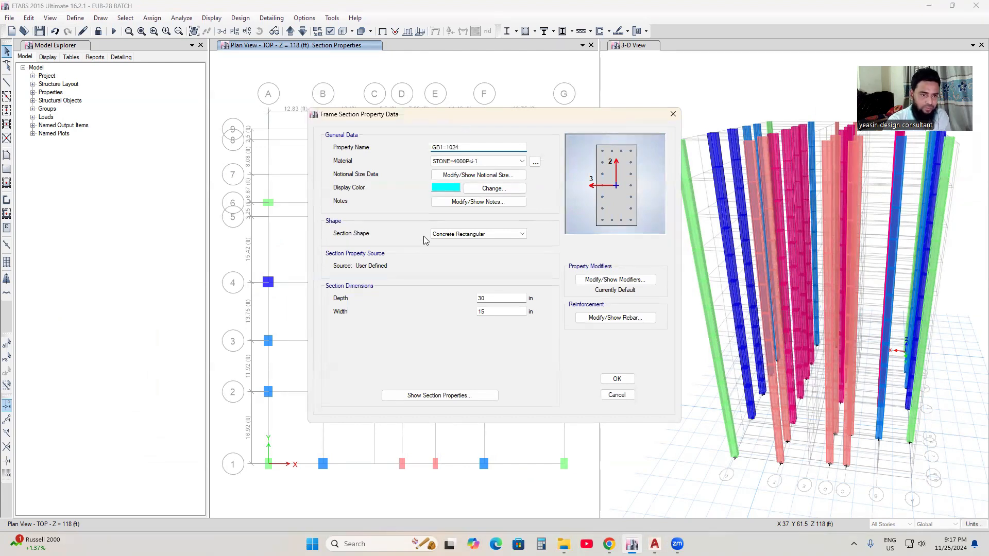
pyautogui.click(454, 148)
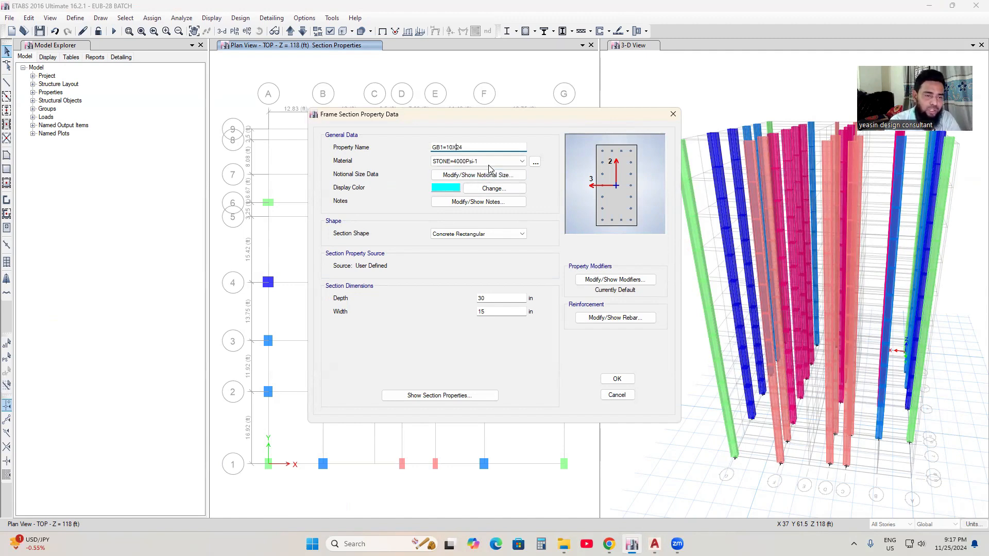
pyautogui.click(471, 161)
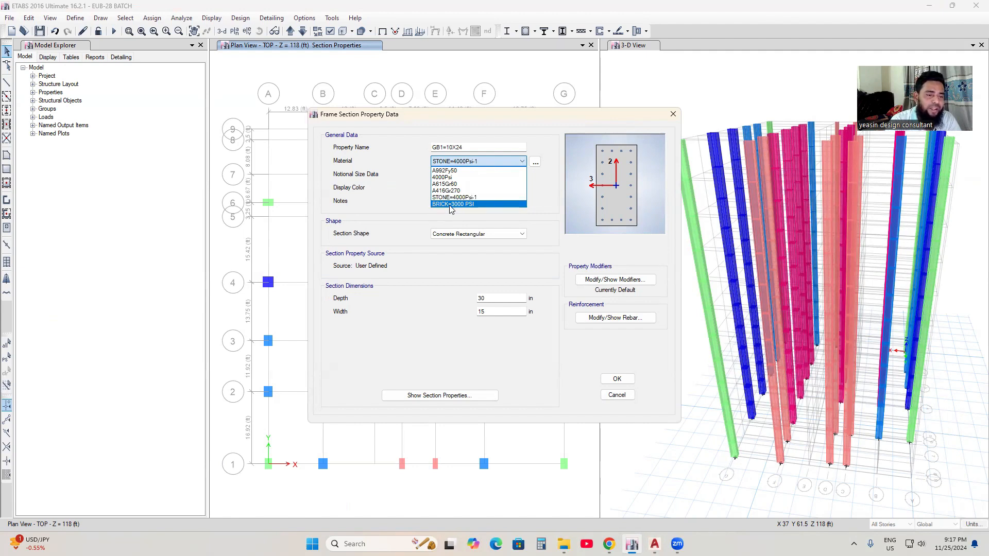
pyautogui.click(450, 206)
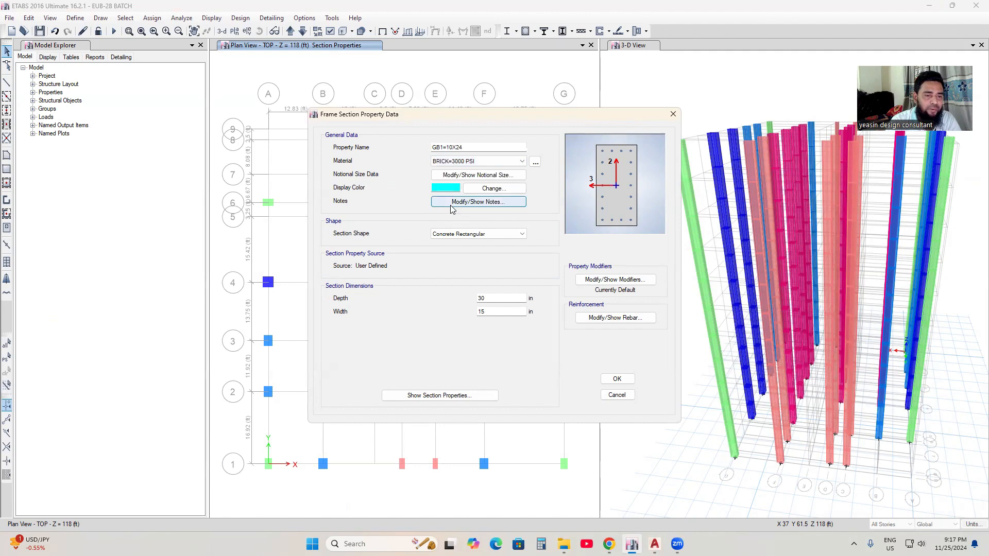
pyautogui.click(494, 312)
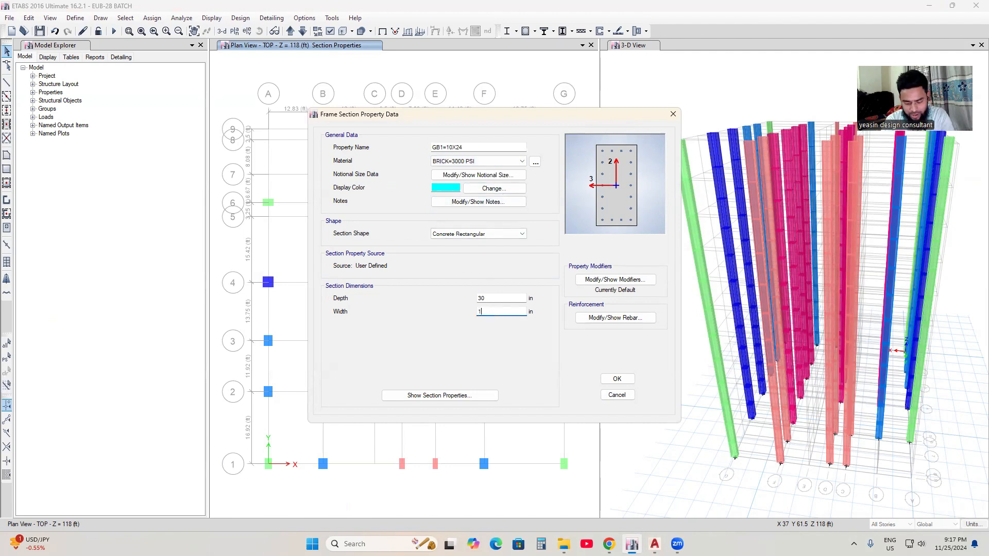
pyautogui.click(486, 298)
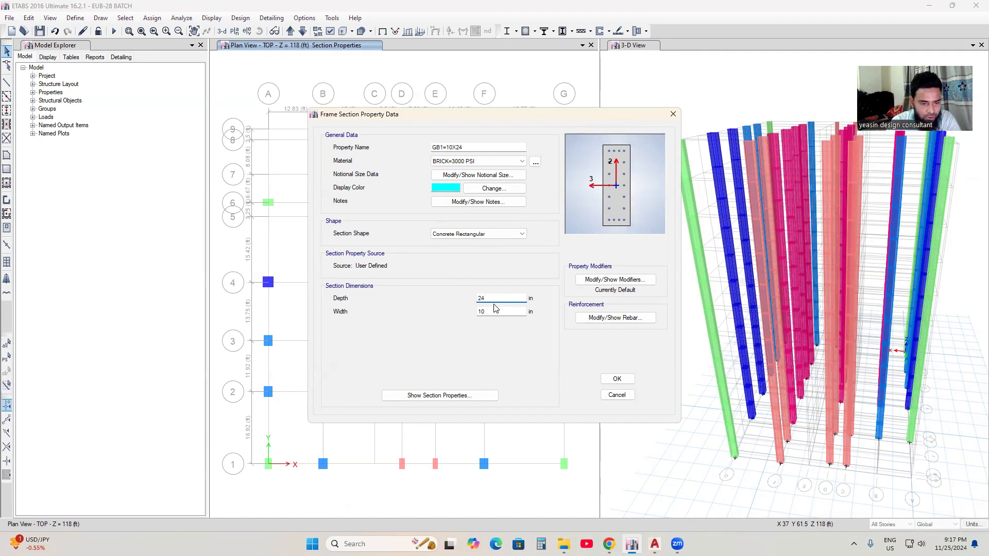
# Set the GB1=10X24 reinforcement design type to M3 Design Only (Beam) and save the section.
pyautogui.click(625, 319)
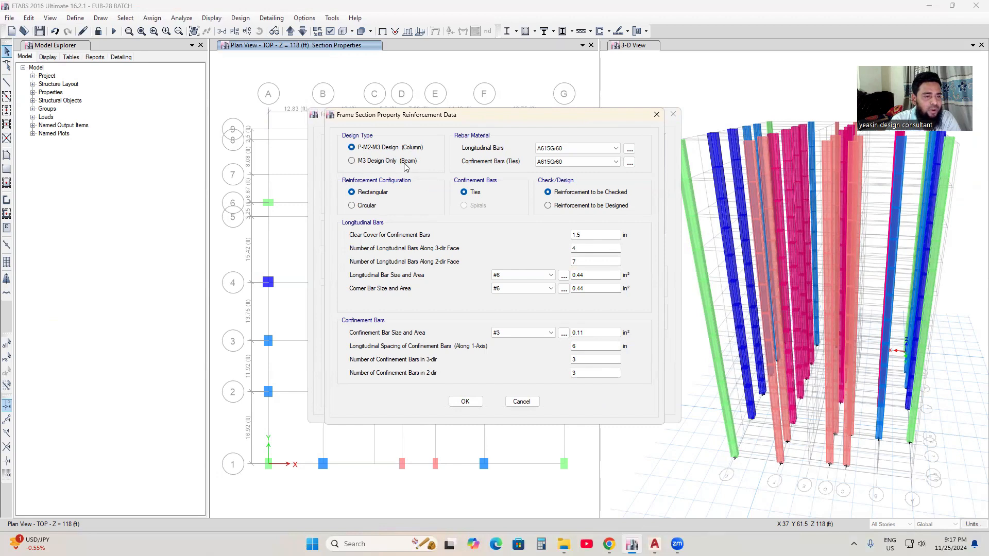
pyautogui.click(352, 162)
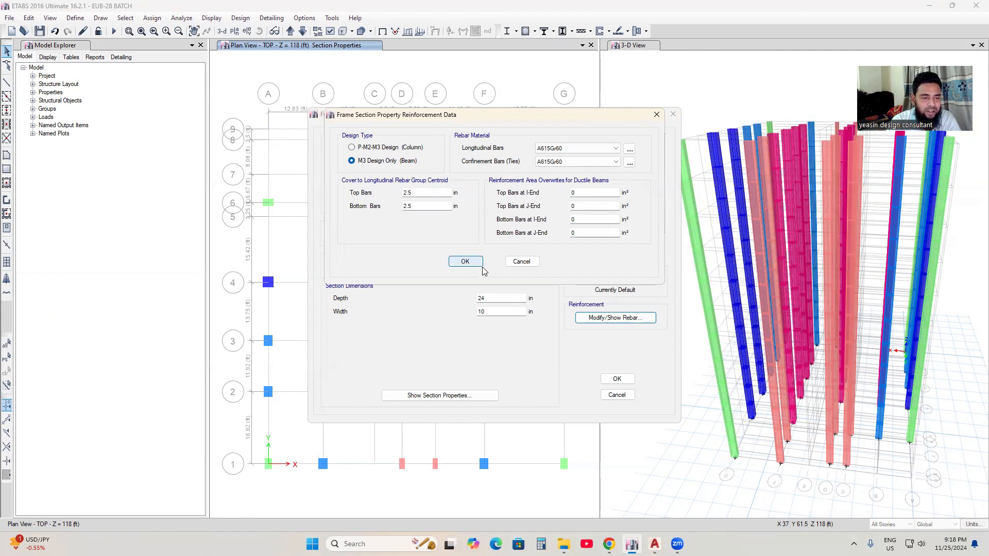
pyautogui.click(465, 263)
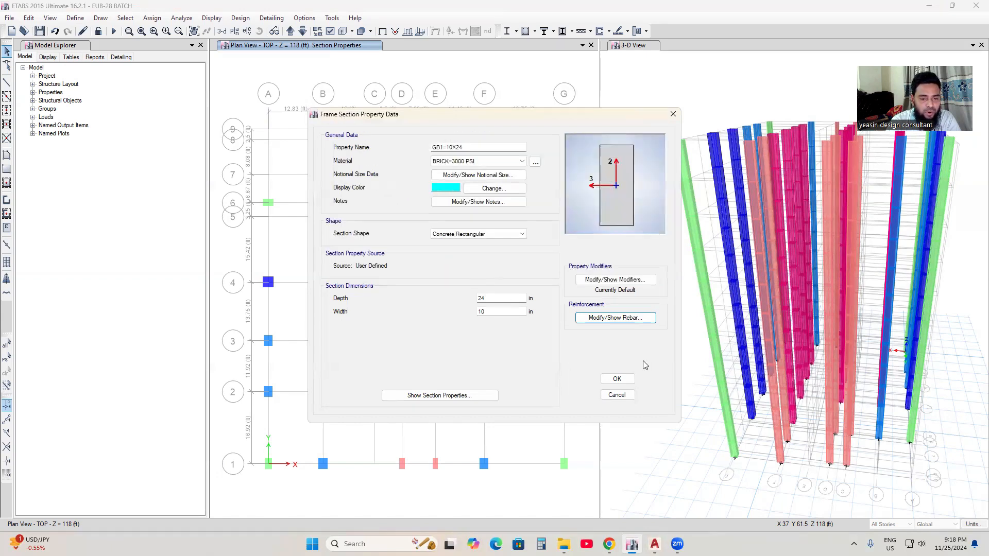
pyautogui.click(612, 378)
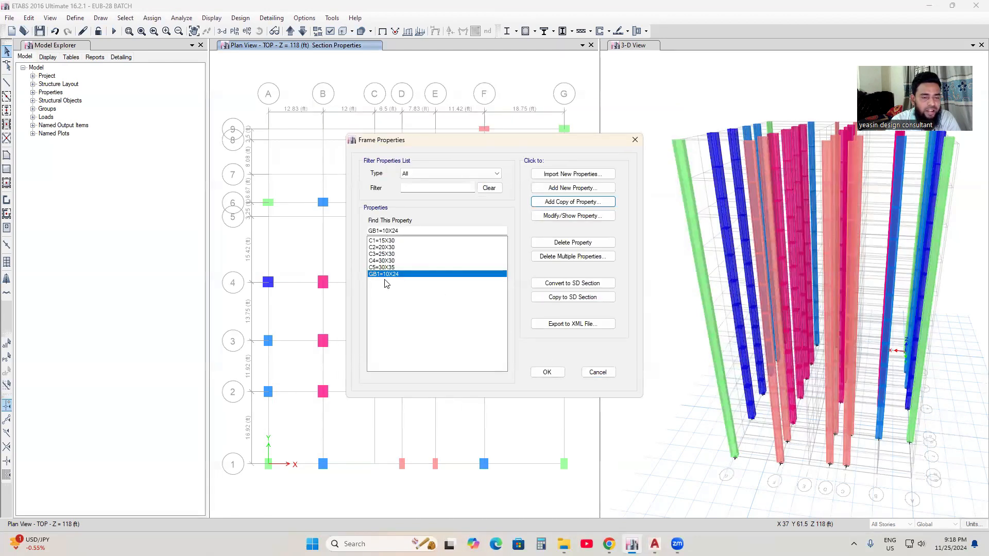
# Copy the GB1=10X24 section as FB1=10X24 with a blue display colour, keeping its beam reinforcement settings.
pyautogui.click(568, 202)
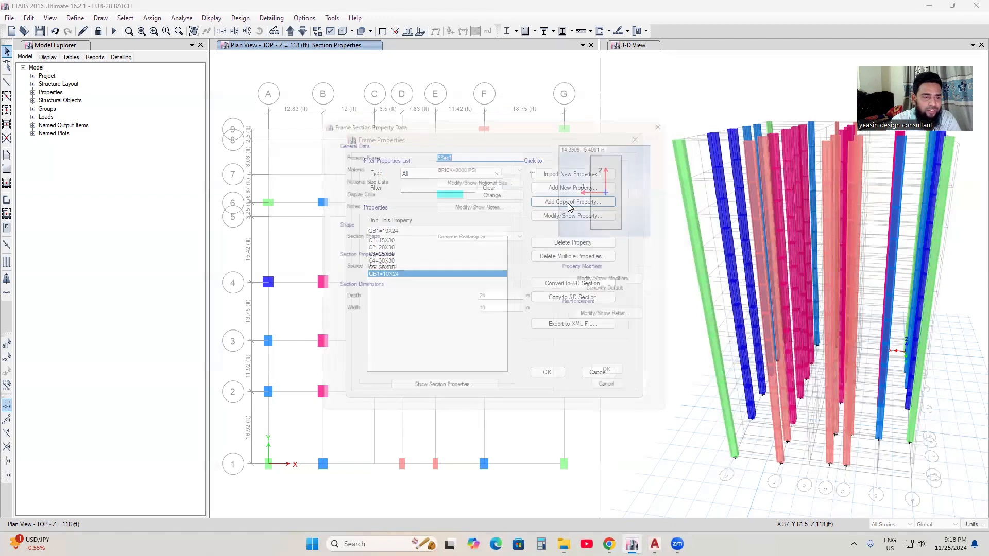
pyautogui.press('BackSpace')
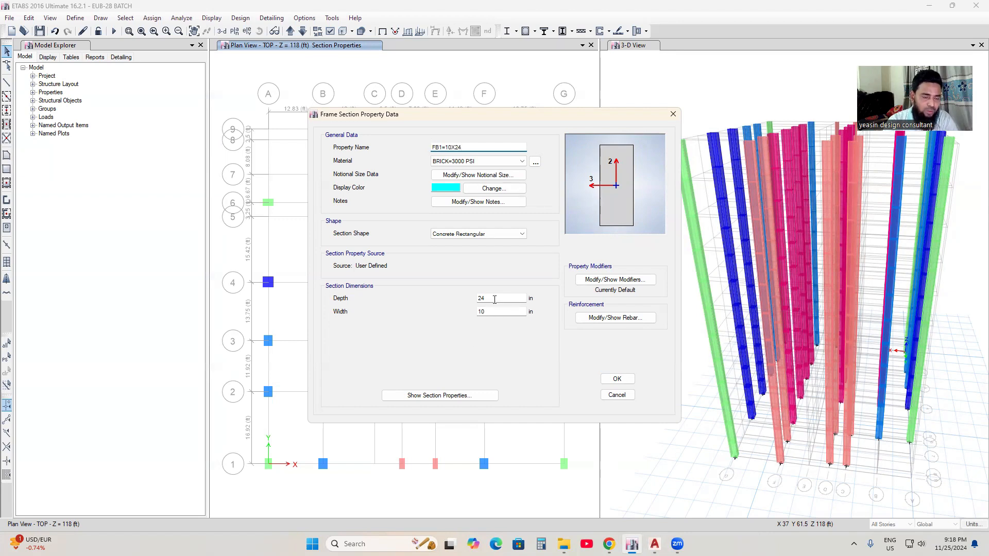
pyautogui.click(493, 188)
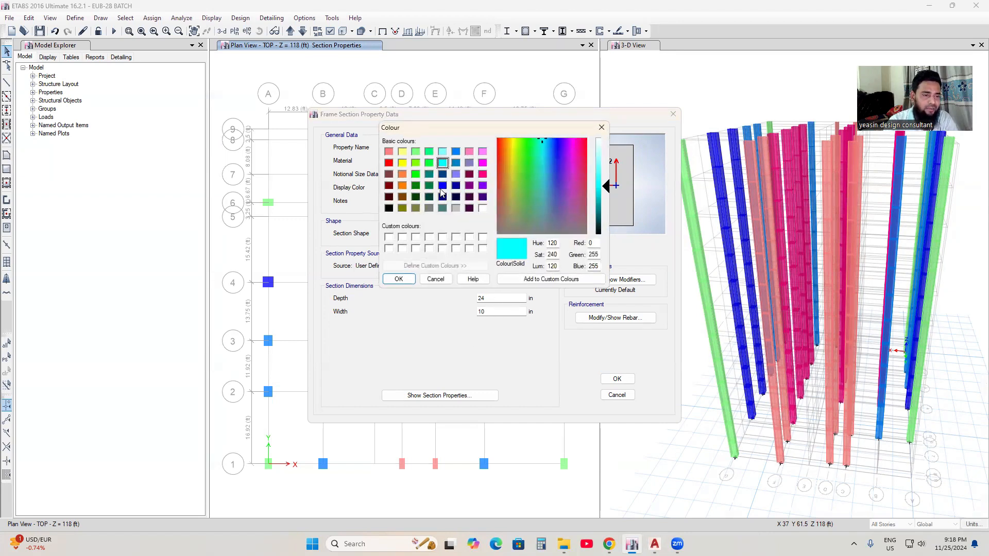
pyautogui.click(429, 152)
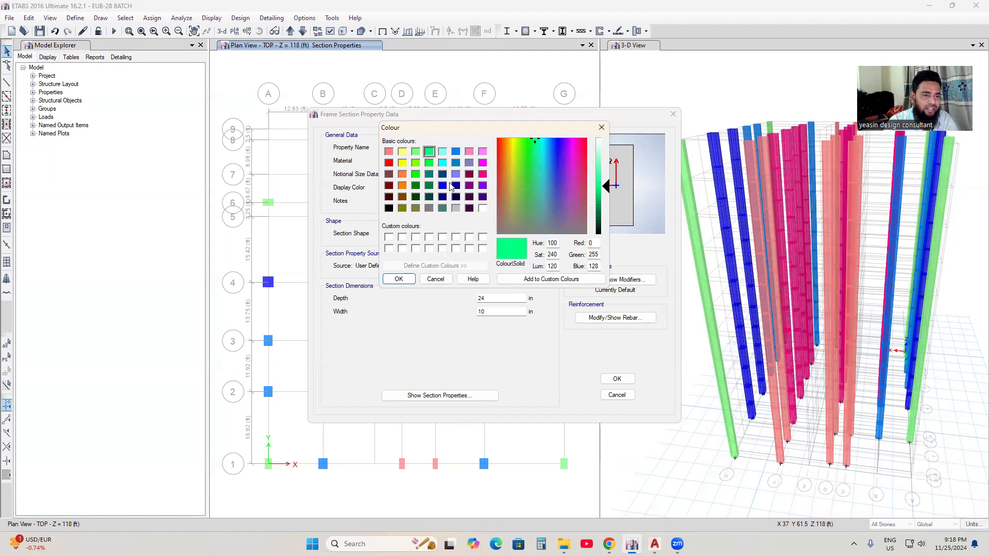
pyautogui.click(457, 152)
pyautogui.click(398, 278)
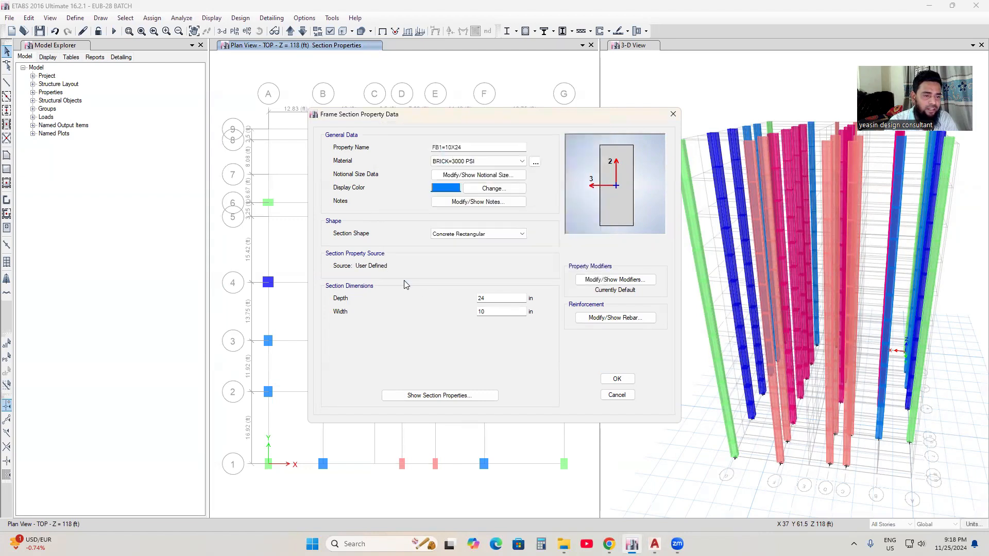
pyautogui.click(608, 319)
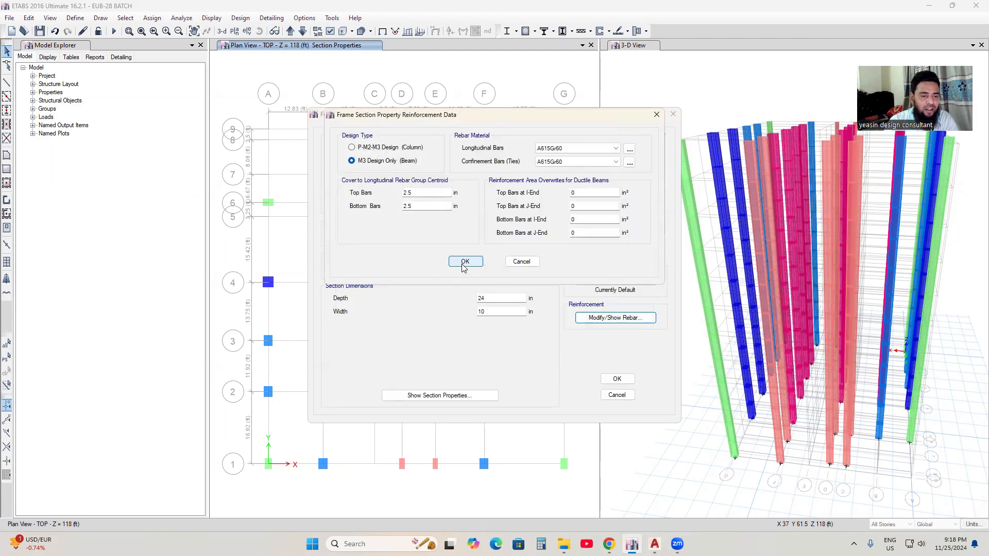
pyautogui.click(464, 263)
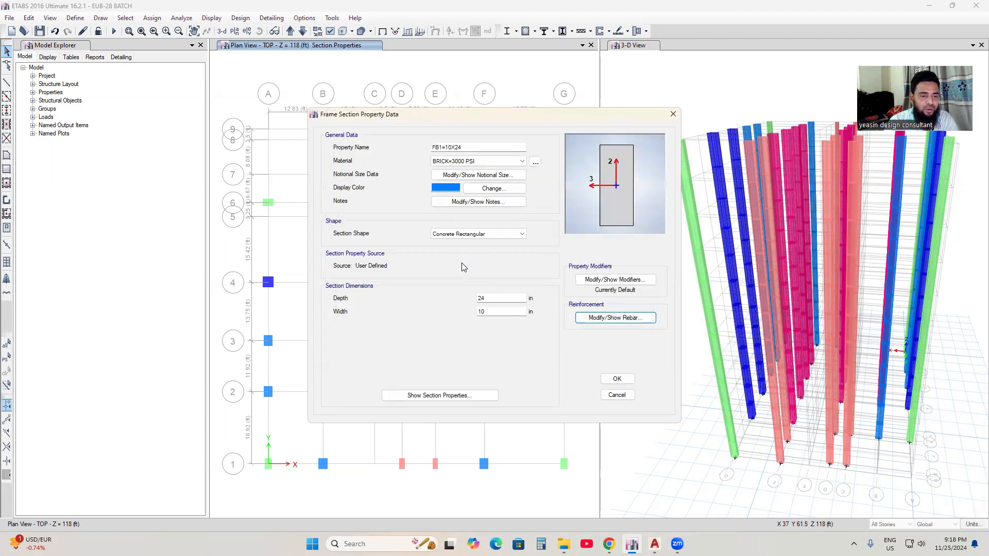
pyautogui.click(626, 381)
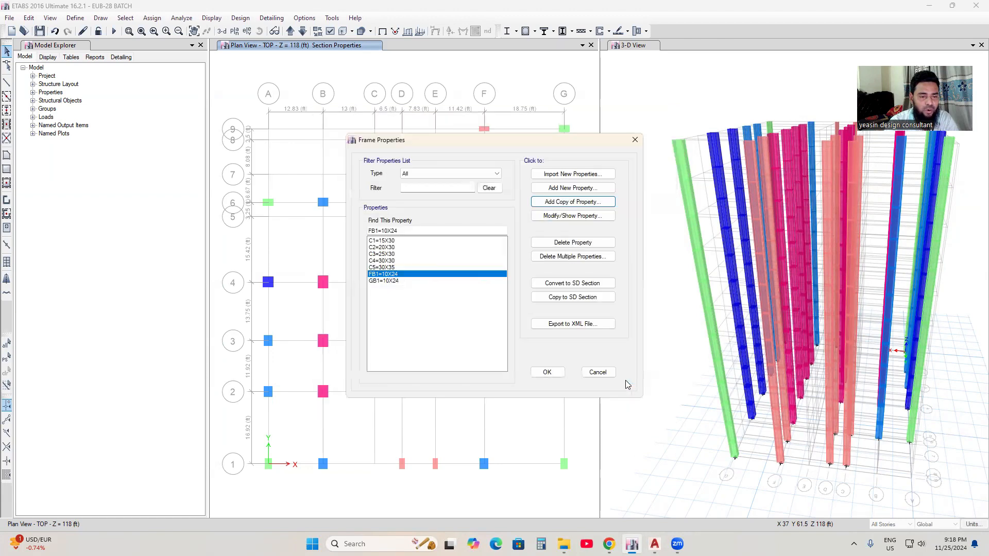
pyautogui.click(382, 283)
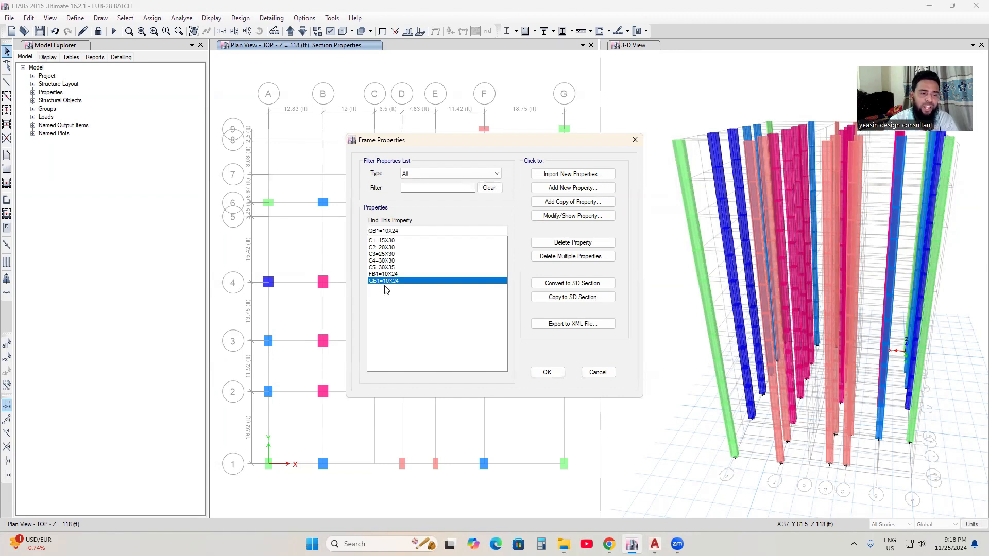
pyautogui.click(385, 248)
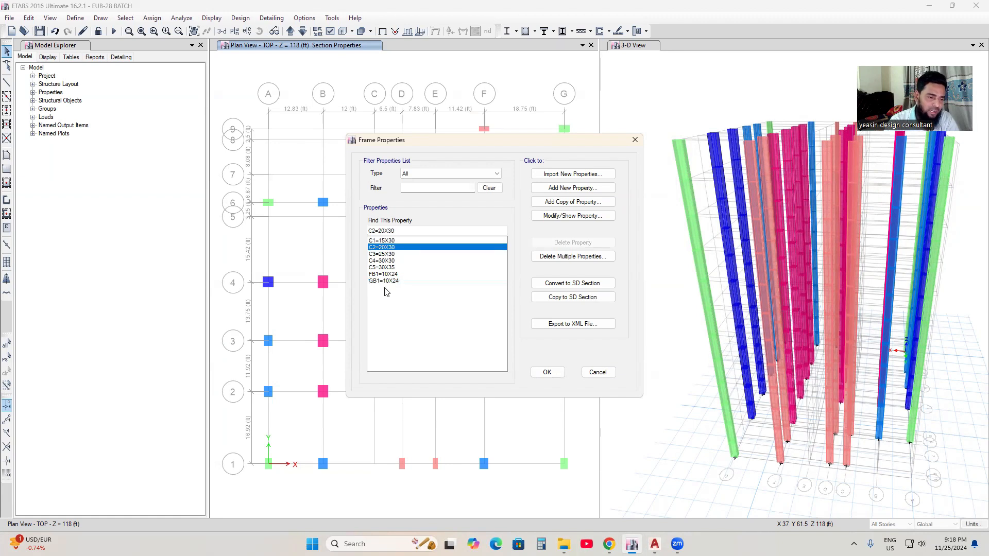
pyautogui.click(385, 281)
pyautogui.click(382, 268)
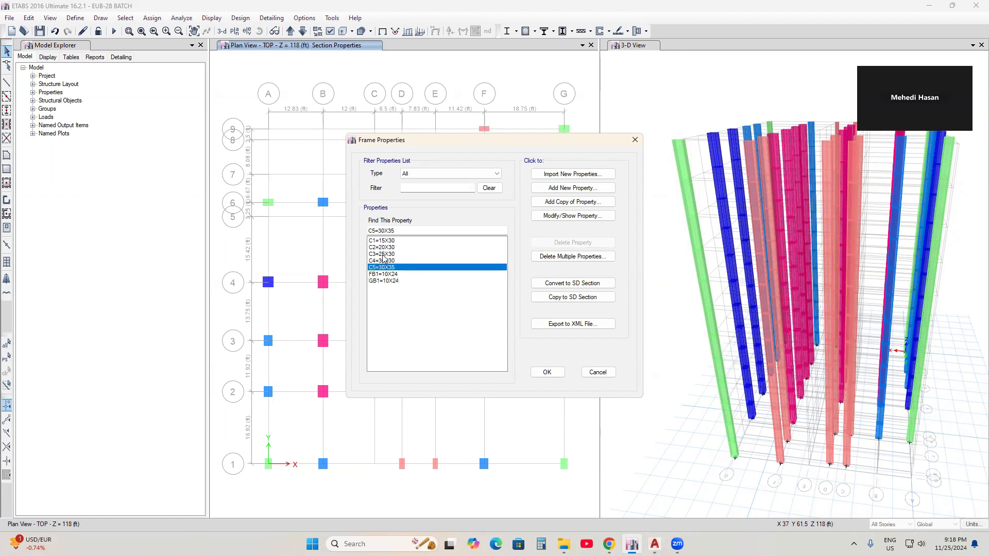
pyautogui.click(386, 281)
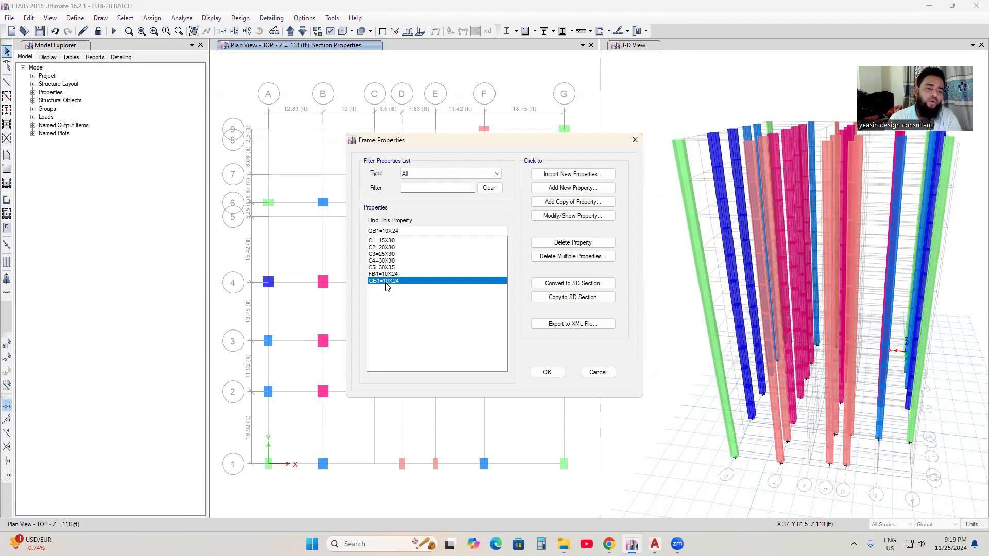
# In the FB1=10X24 reinforcement data, set the top bar cover to 1.5 in and reduce the bottom bar cover too.
pyautogui.click(399, 274)
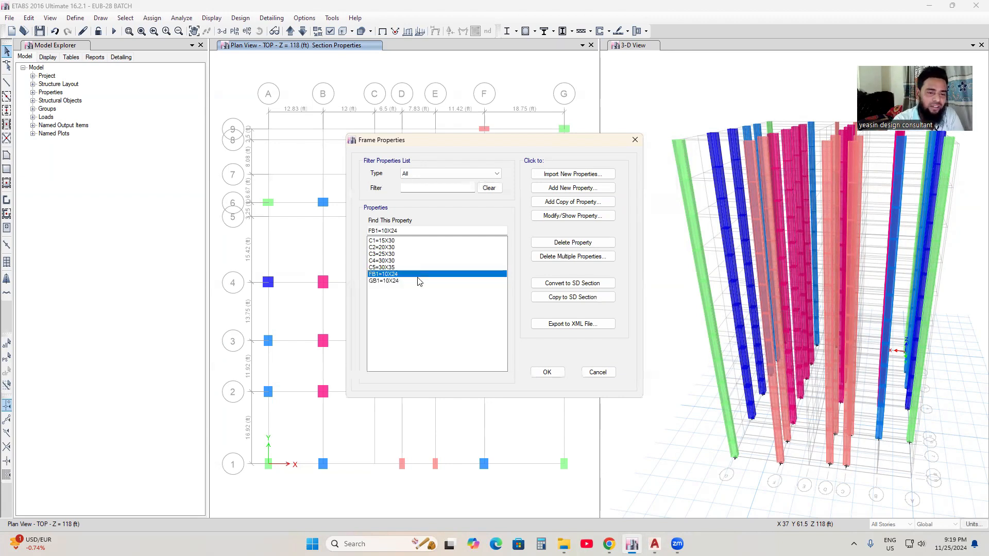
pyautogui.click(566, 216)
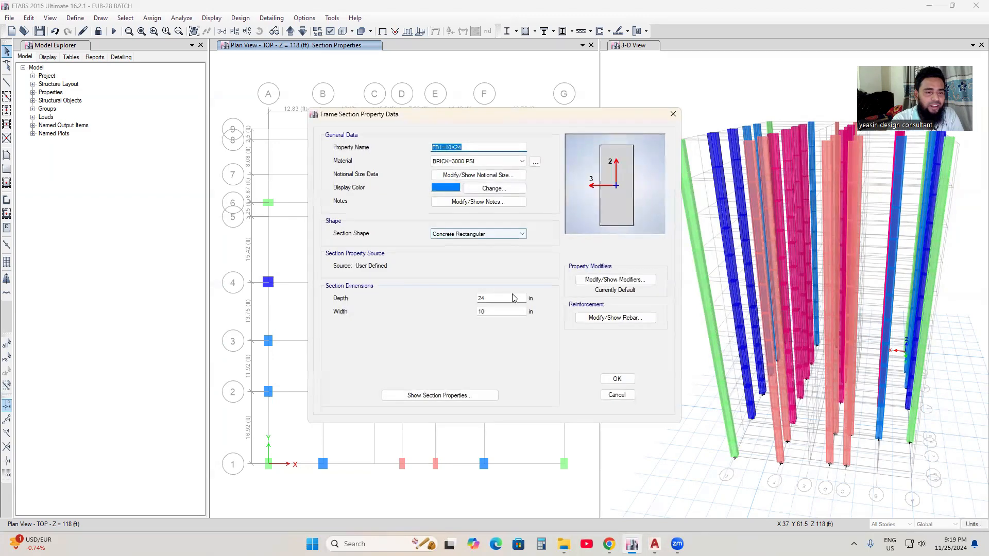
pyautogui.click(607, 318)
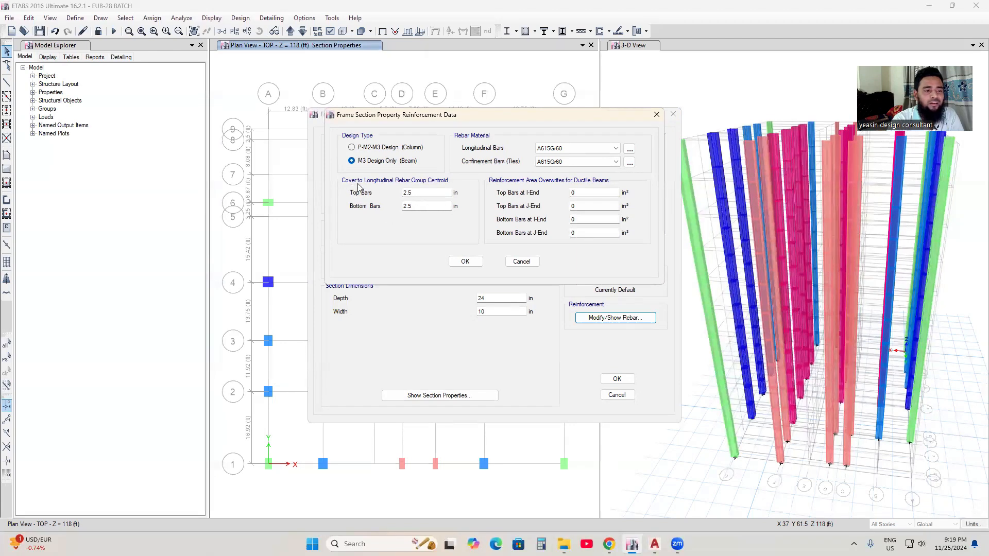
pyautogui.click(420, 207)
pyautogui.click(421, 194)
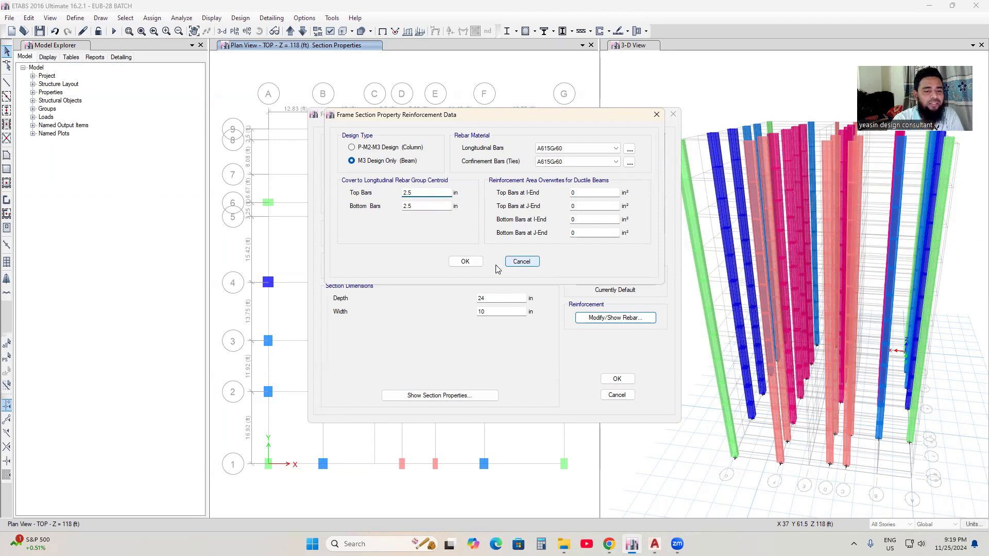
pyautogui.click(473, 263)
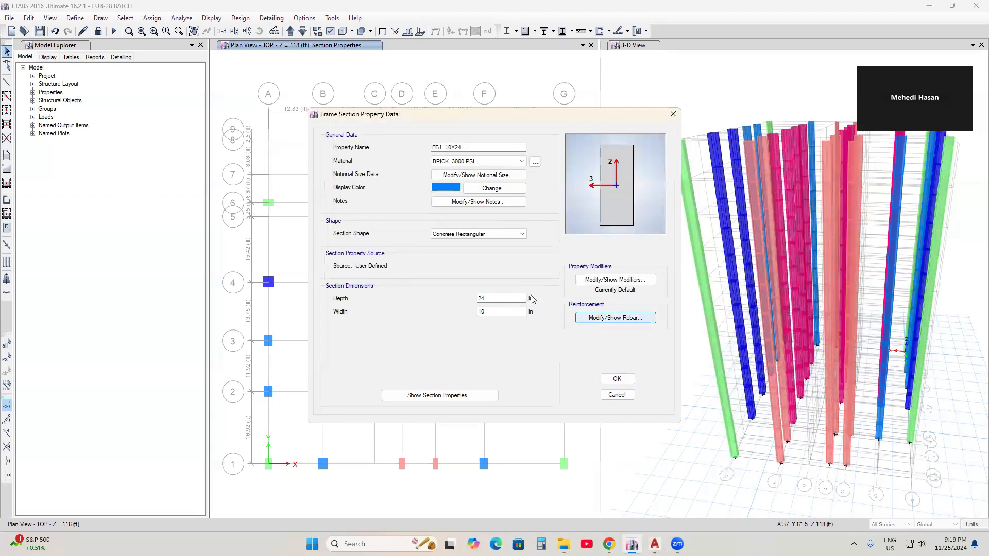
pyautogui.click(616, 317)
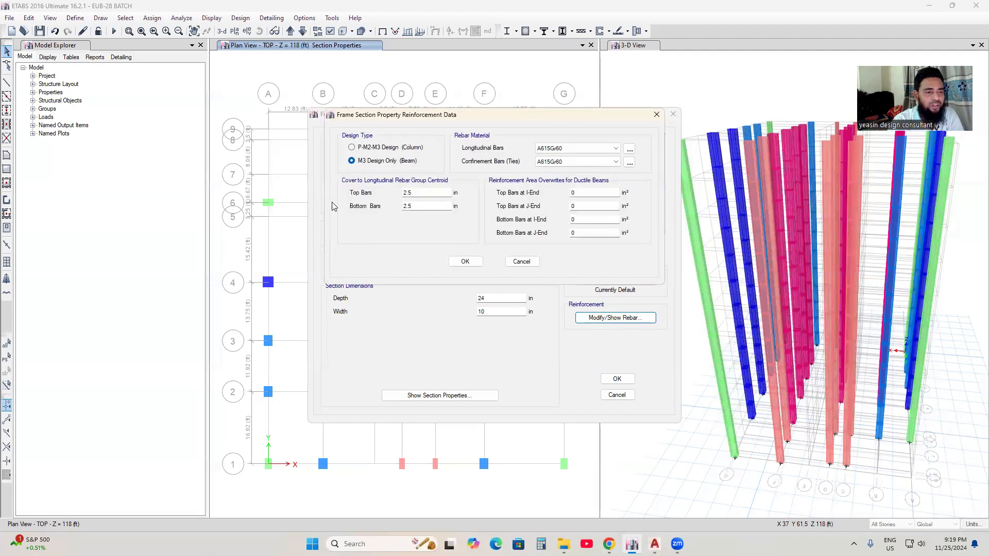
pyautogui.click(418, 193)
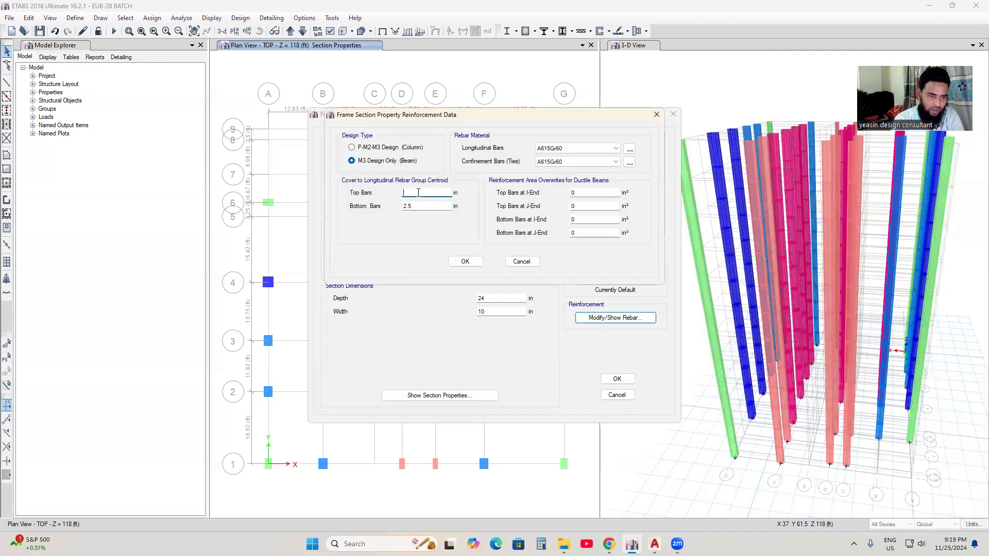
pyautogui.write('1.5')
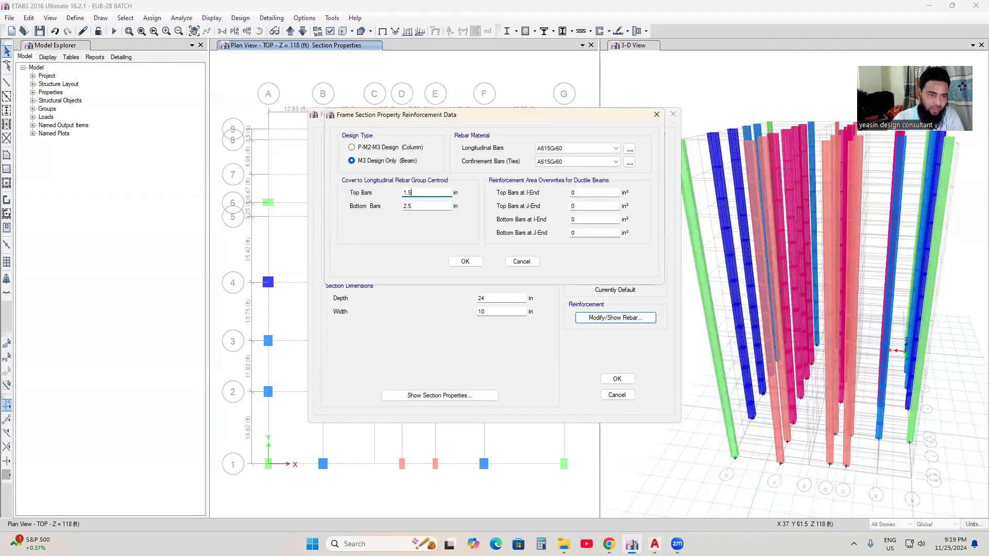
pyautogui.click(424, 206)
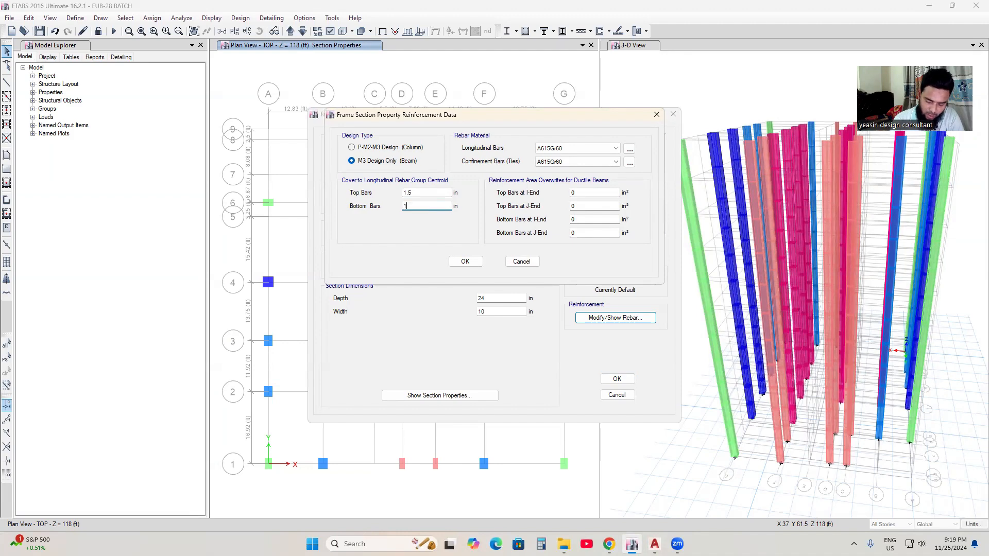
pyautogui.click(465, 261)
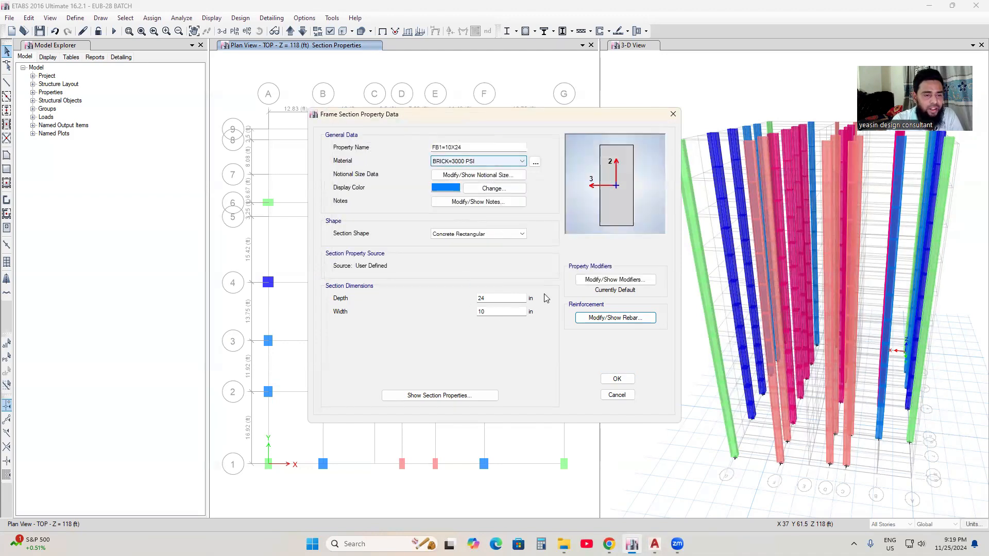
# Keep the blue display colour for the FB1=10X24 section and save its property changes.
pyautogui.click(449, 188)
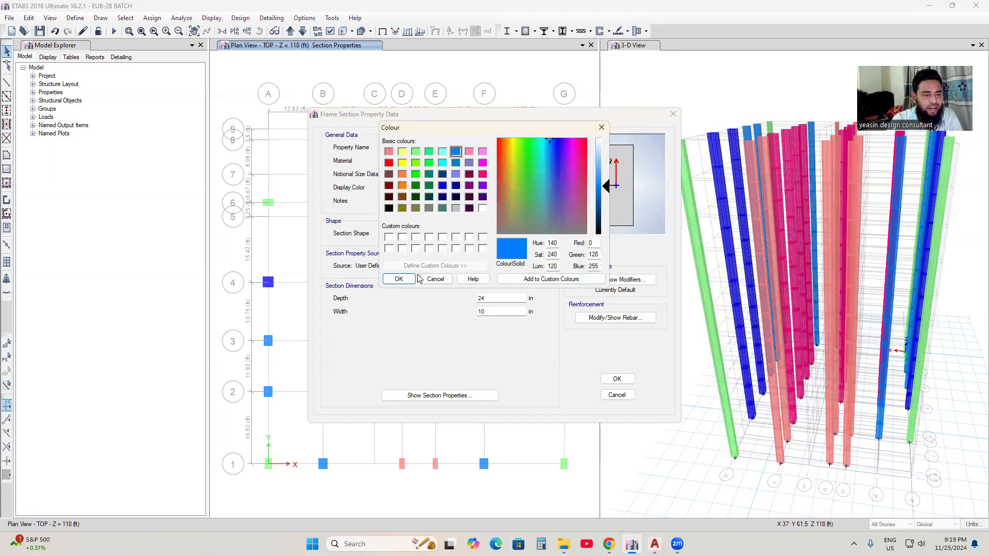
pyautogui.click(399, 279)
pyautogui.click(617, 379)
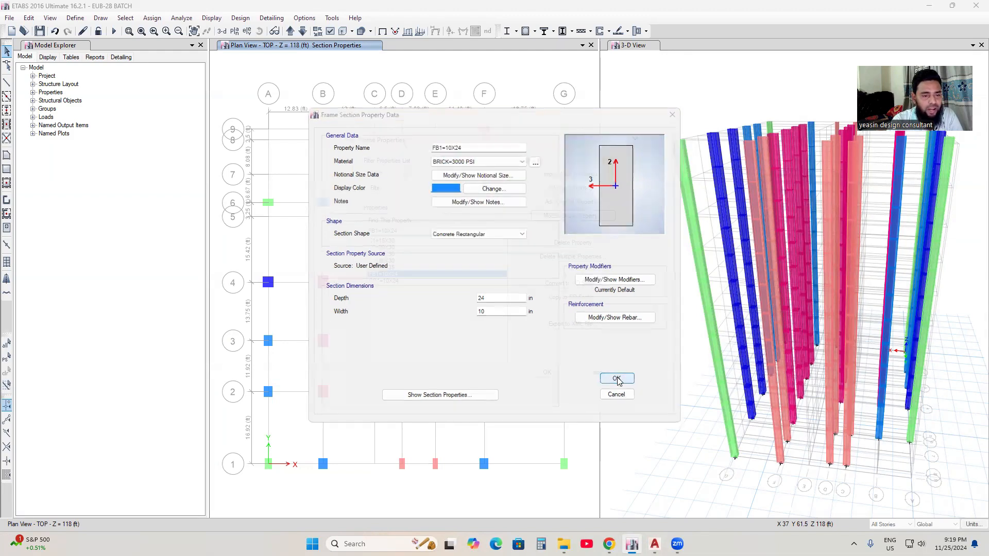
# Review the frame section property data of the C3=25X30 column section, including its colour and dimensions, without editing it.
pyautogui.click(391, 281)
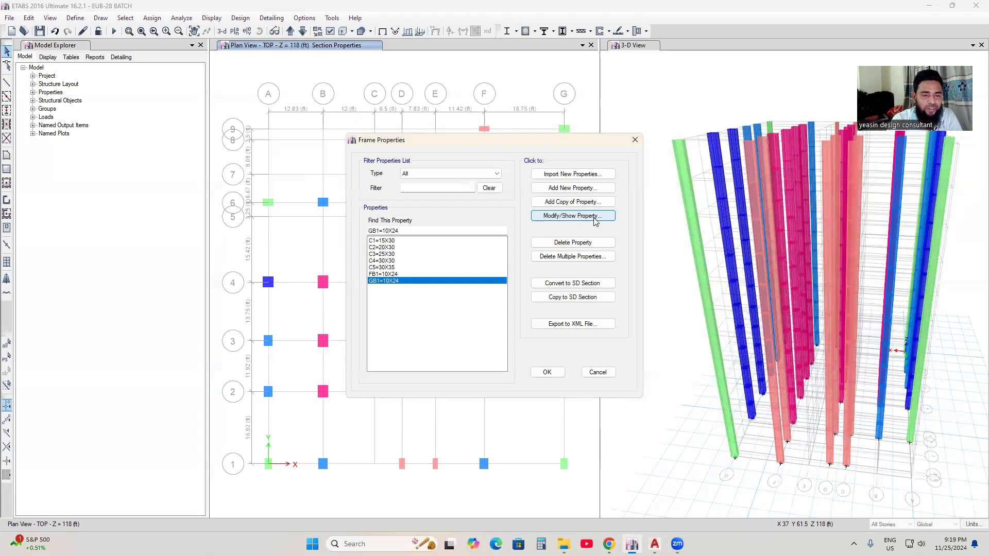
pyautogui.click(395, 247)
pyautogui.click(394, 261)
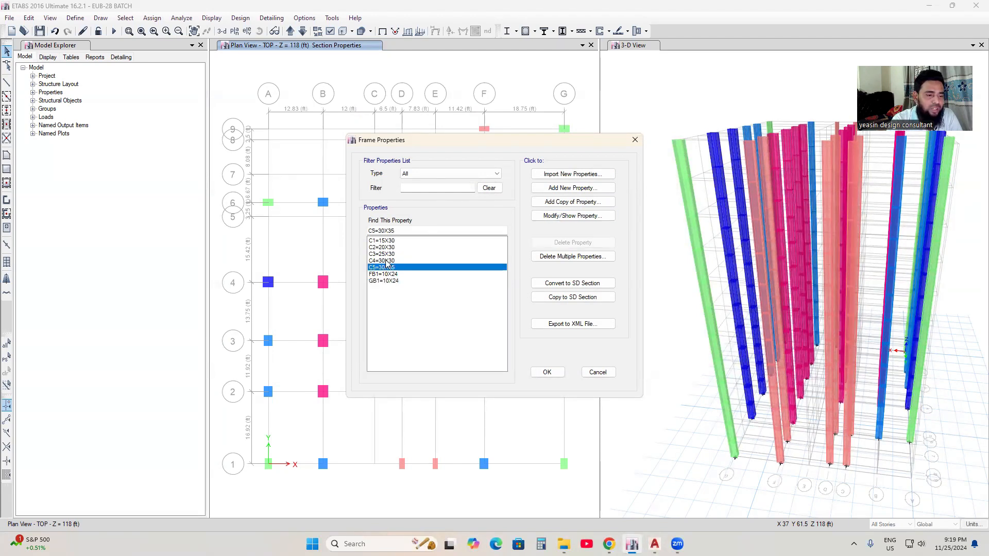
pyautogui.click(389, 254)
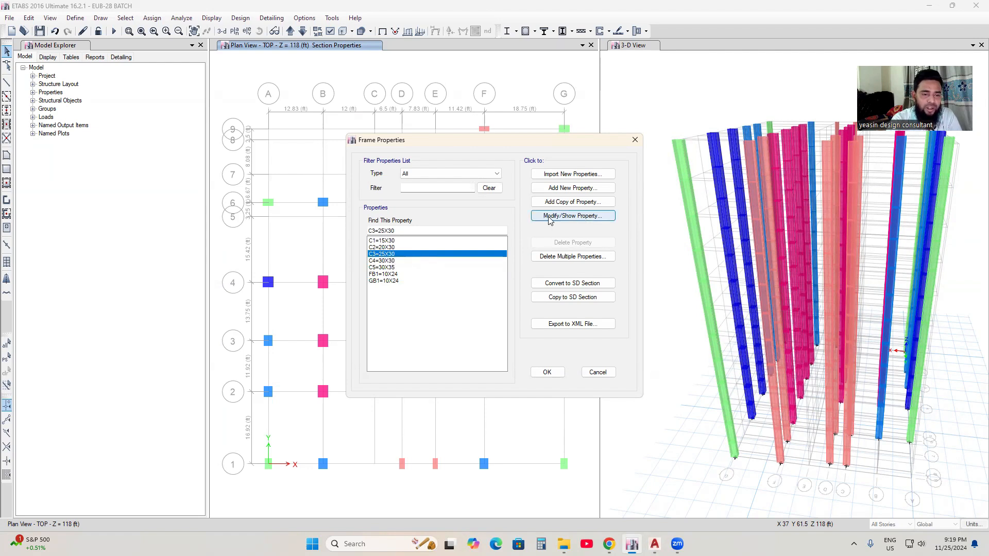
pyautogui.click(582, 216)
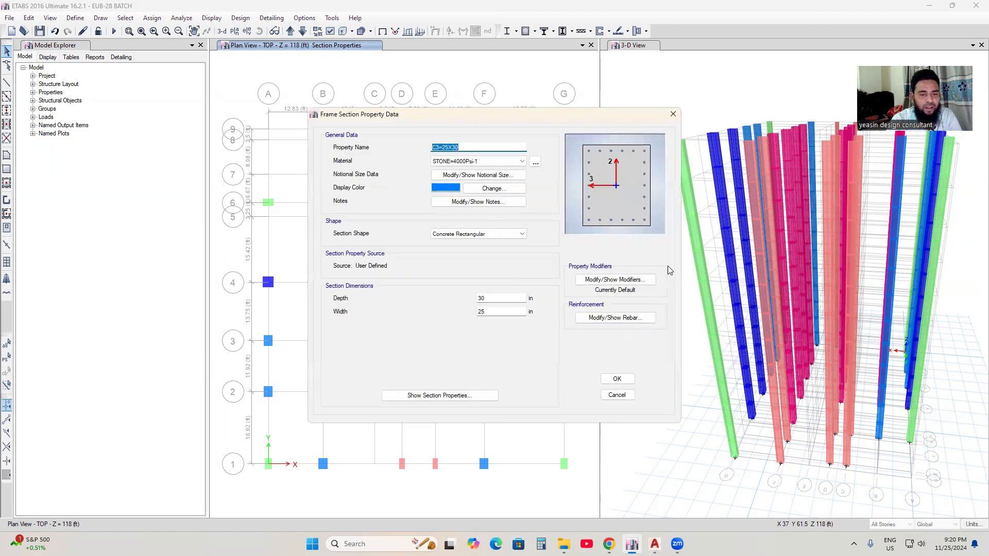
pyautogui.click(617, 379)
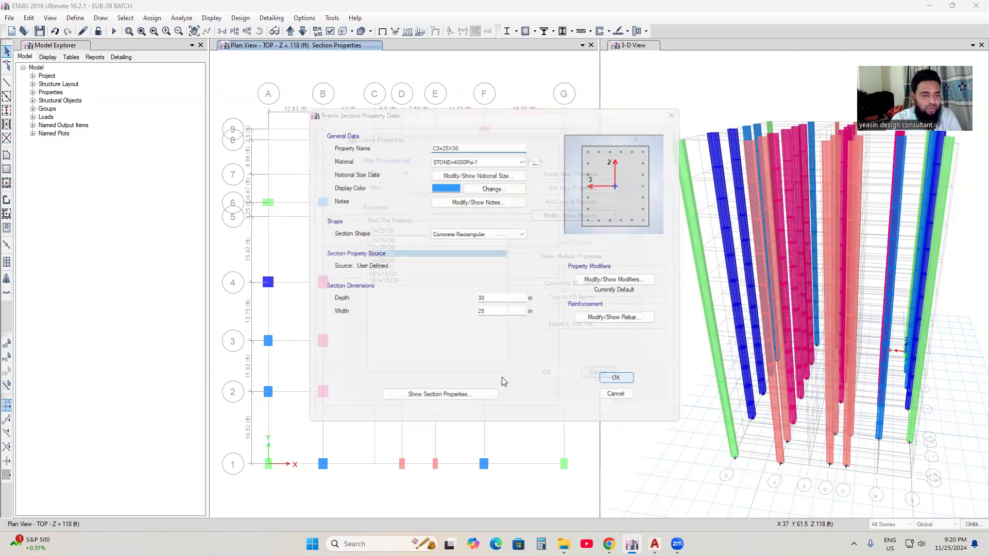
# Set the display colour of the GB1=10X24 section to orange and save the frame properties.
pyautogui.click(385, 274)
pyautogui.click(389, 281)
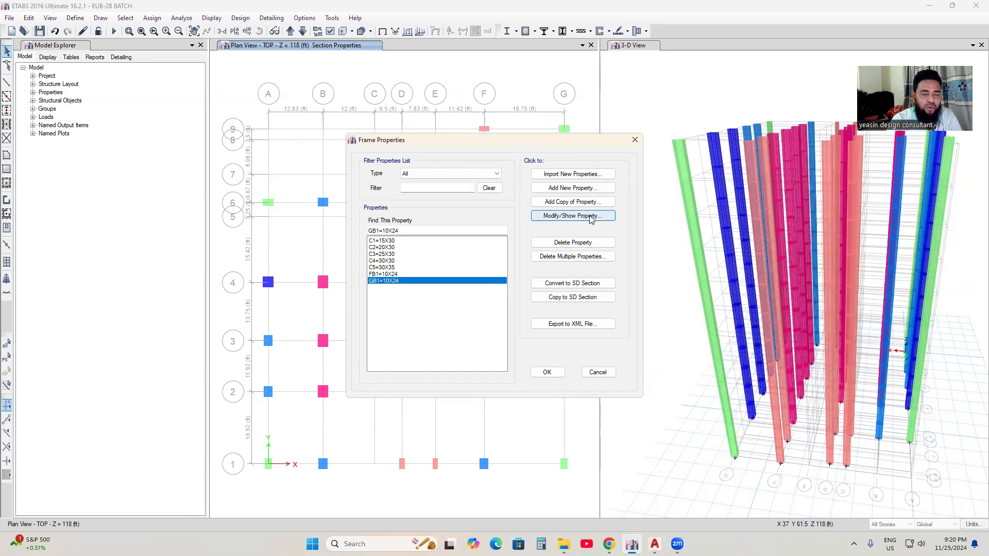
pyautogui.click(573, 215)
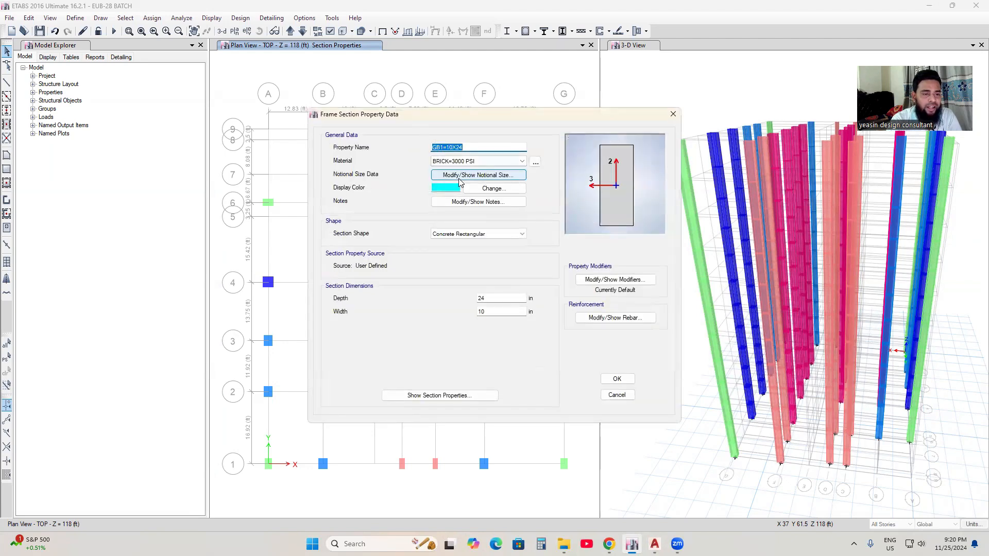
pyautogui.click(446, 188)
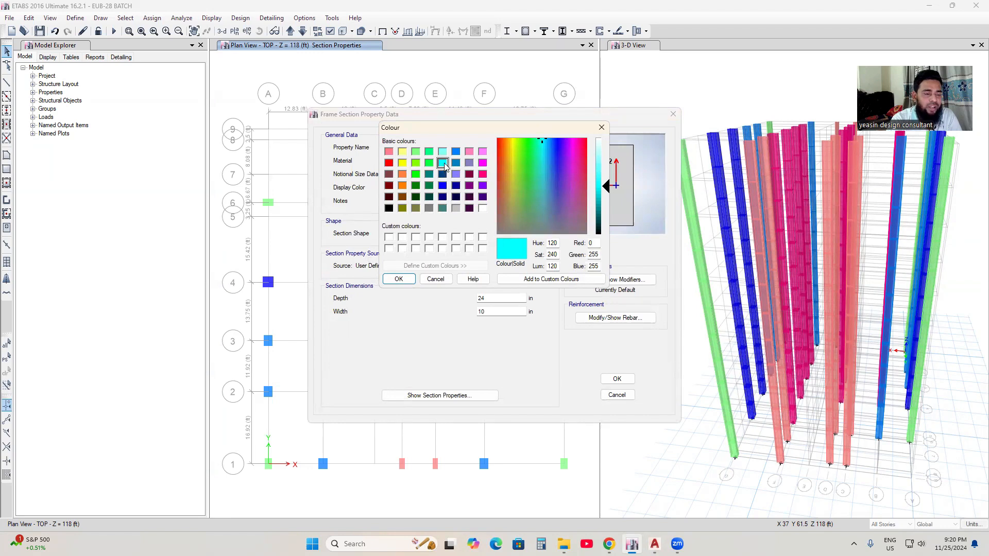
pyautogui.click(415, 175)
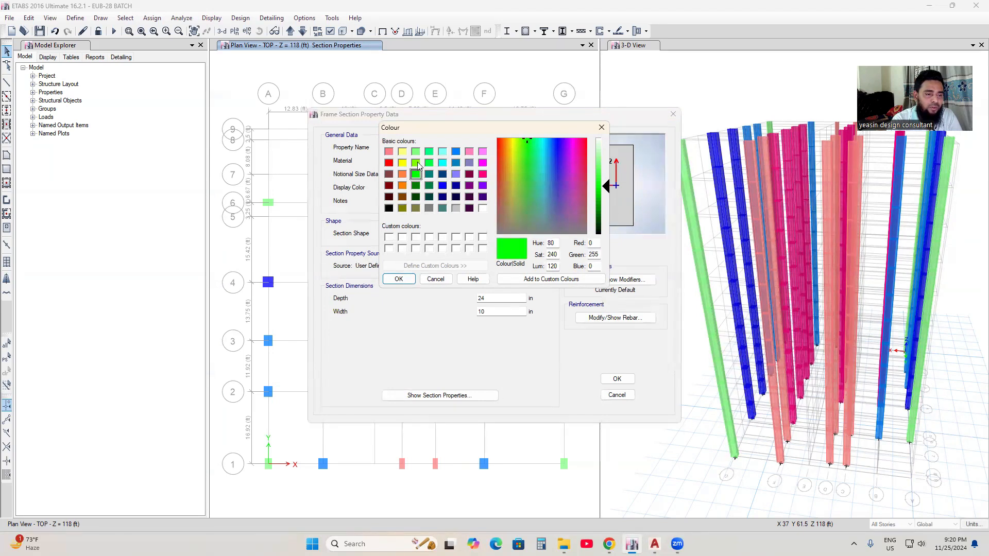
pyautogui.click(402, 175)
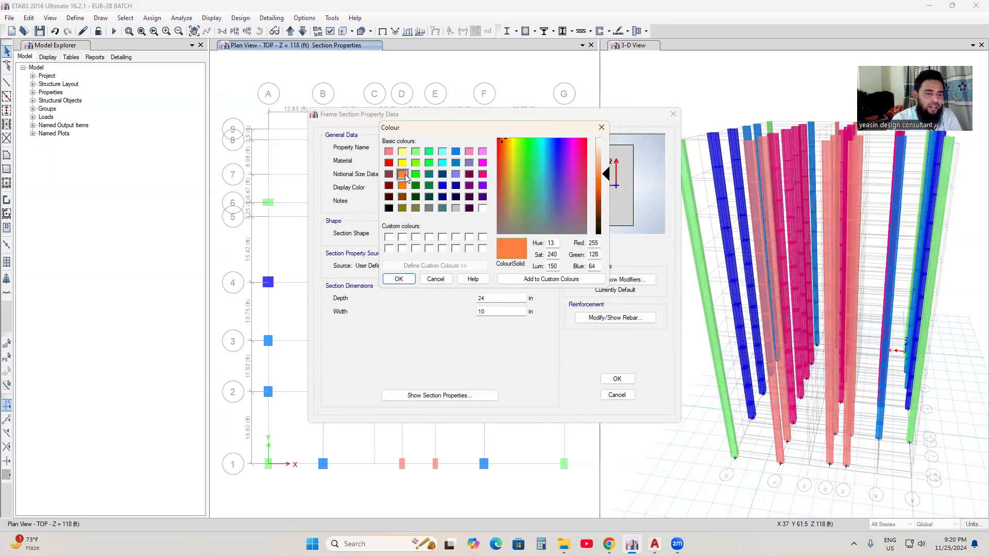
pyautogui.click(399, 279)
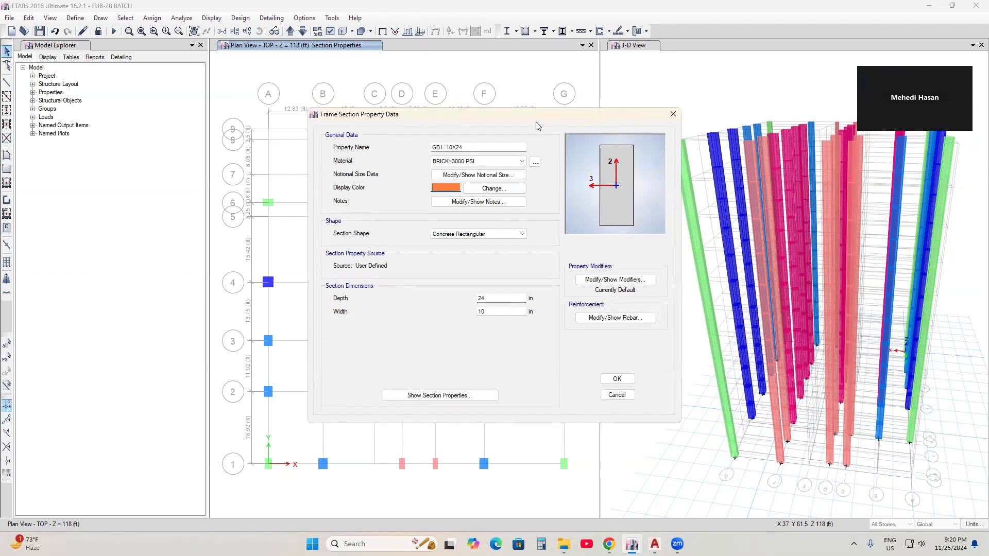
pyautogui.moveTo(535, 122); pyautogui.dragTo(412, 129)
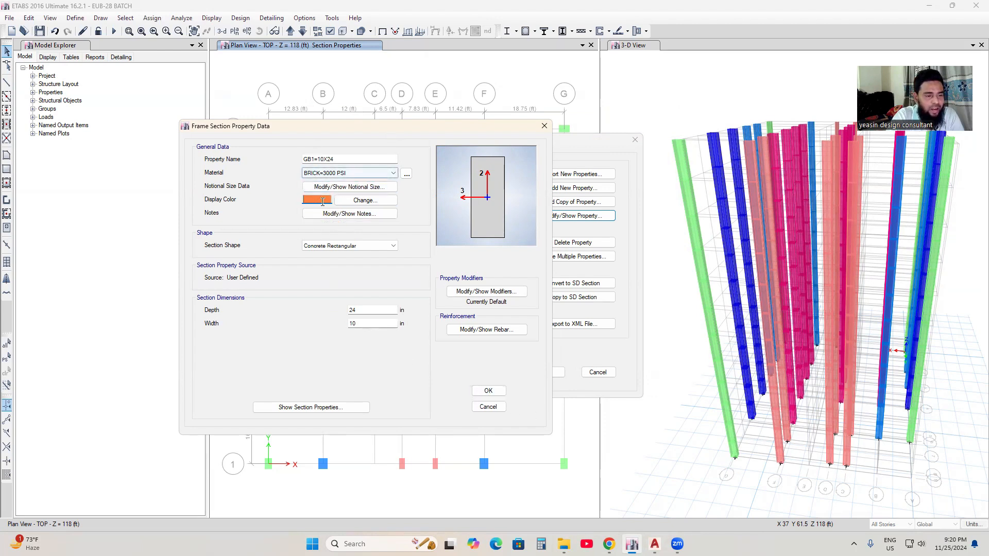
pyautogui.click(488, 391)
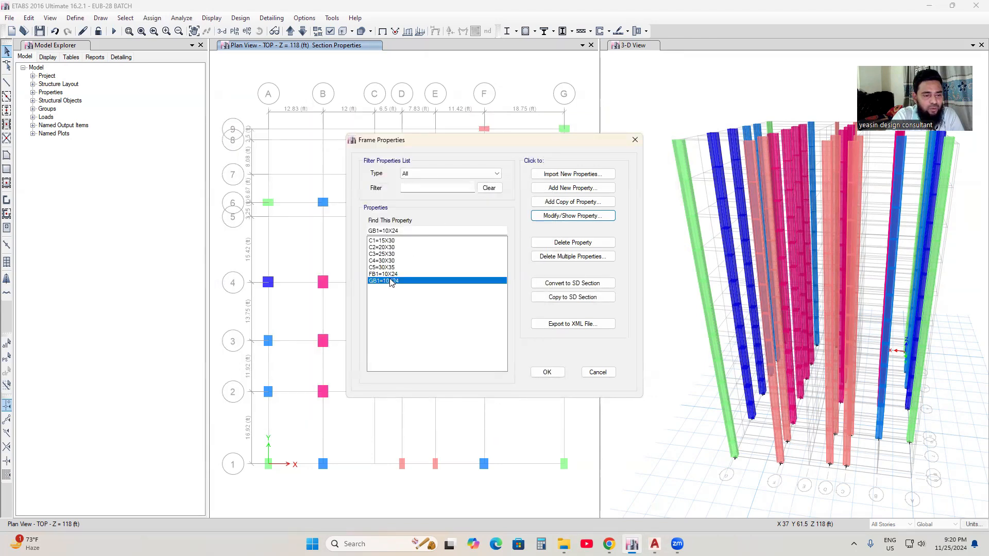
pyautogui.click(546, 372)
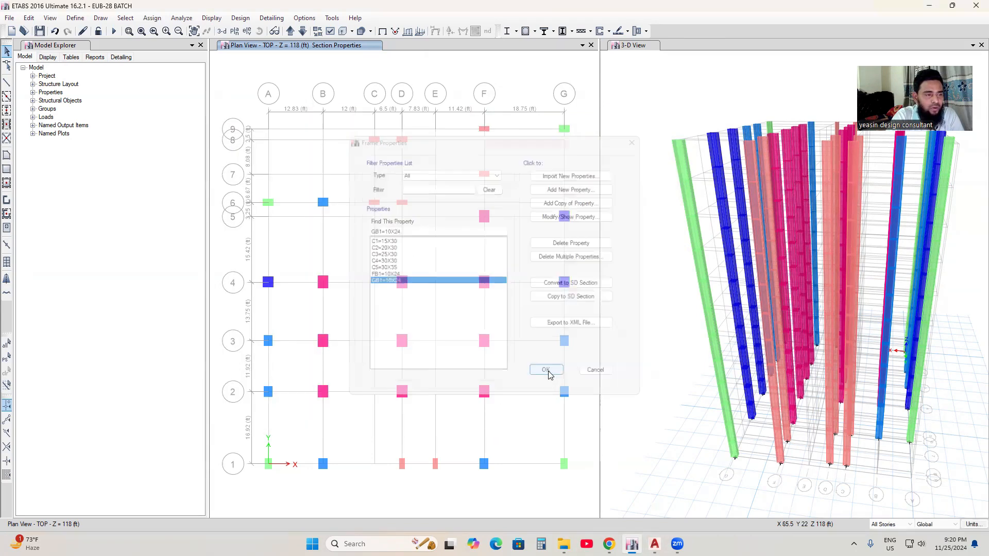
pyautogui.click(76, 18)
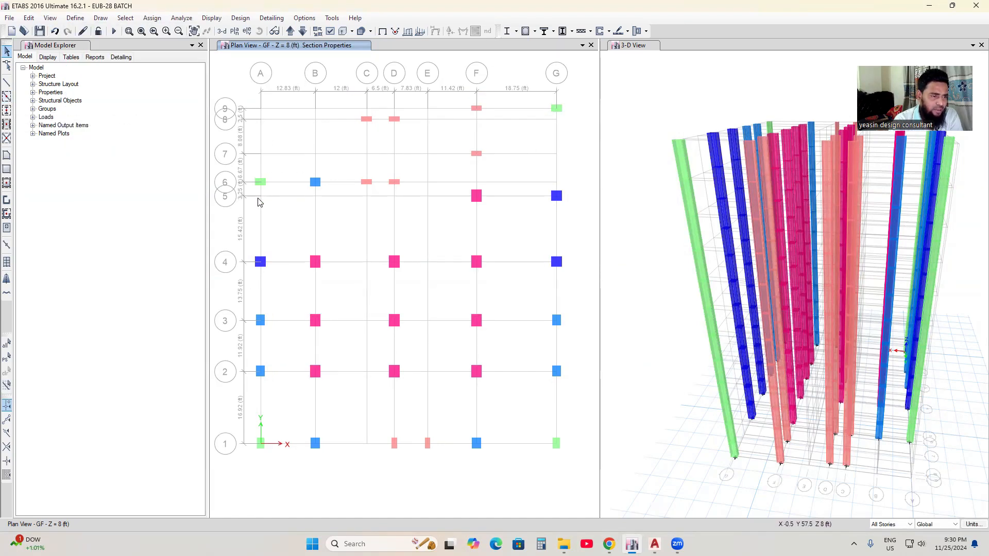
pyautogui.click(7, 83)
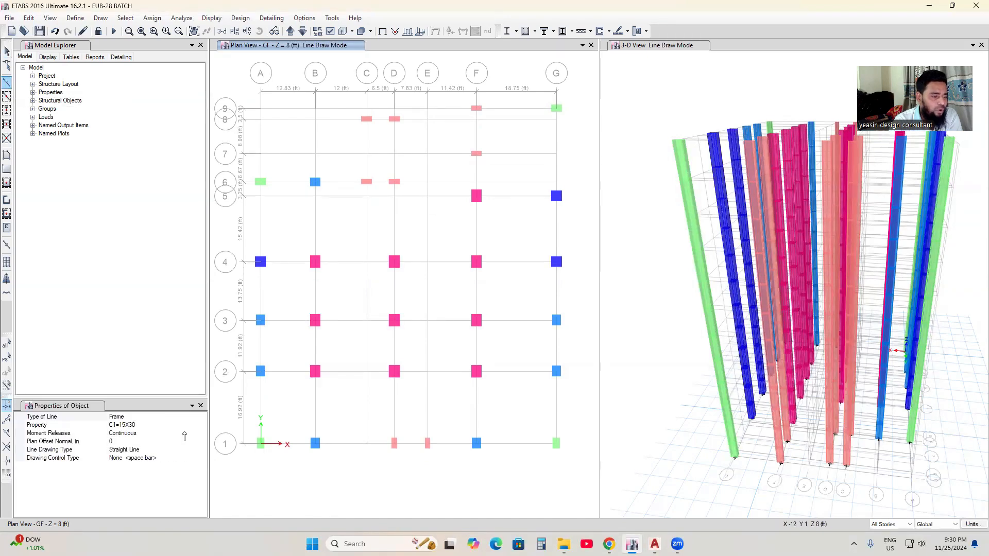
pyautogui.click(132, 426)
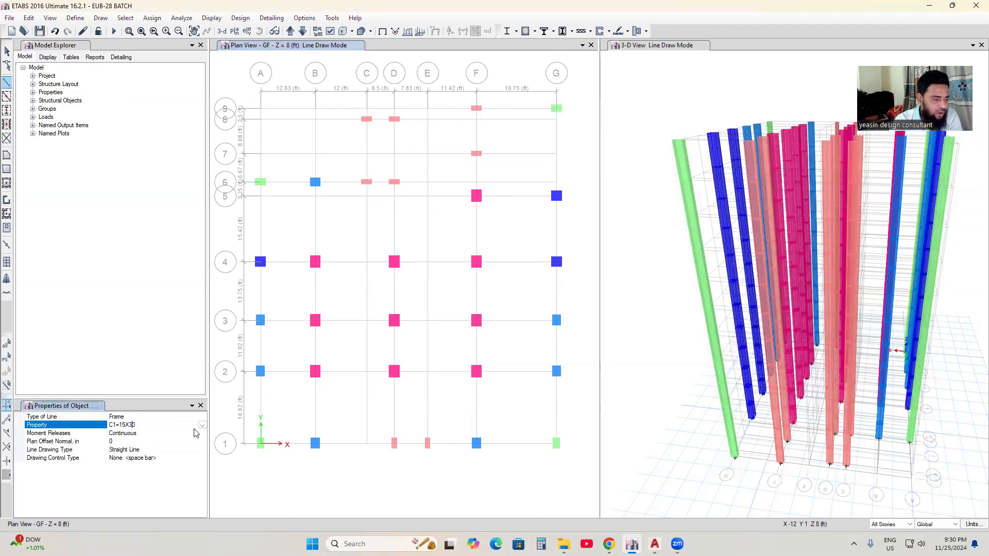
pyautogui.click(202, 426)
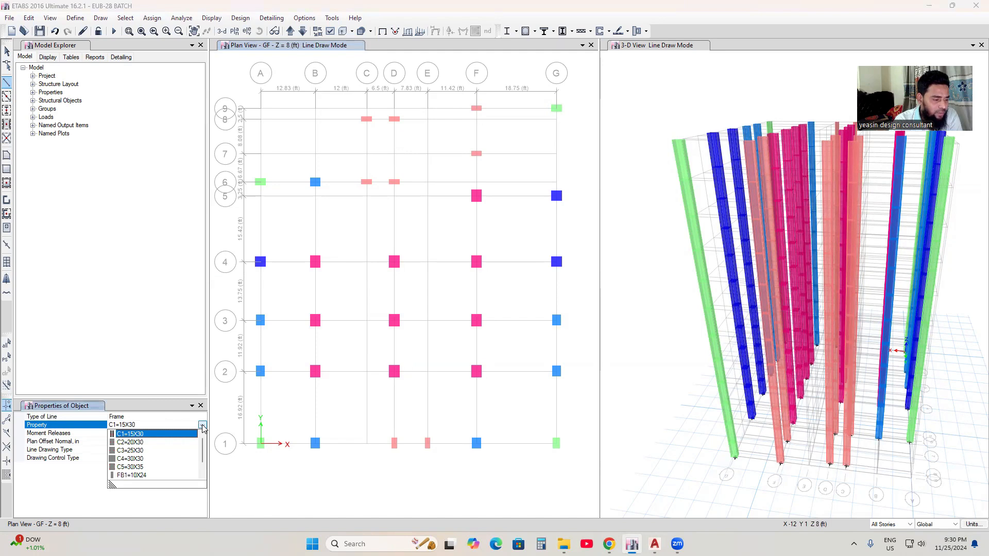
pyautogui.scroll(-2, 170, 455)
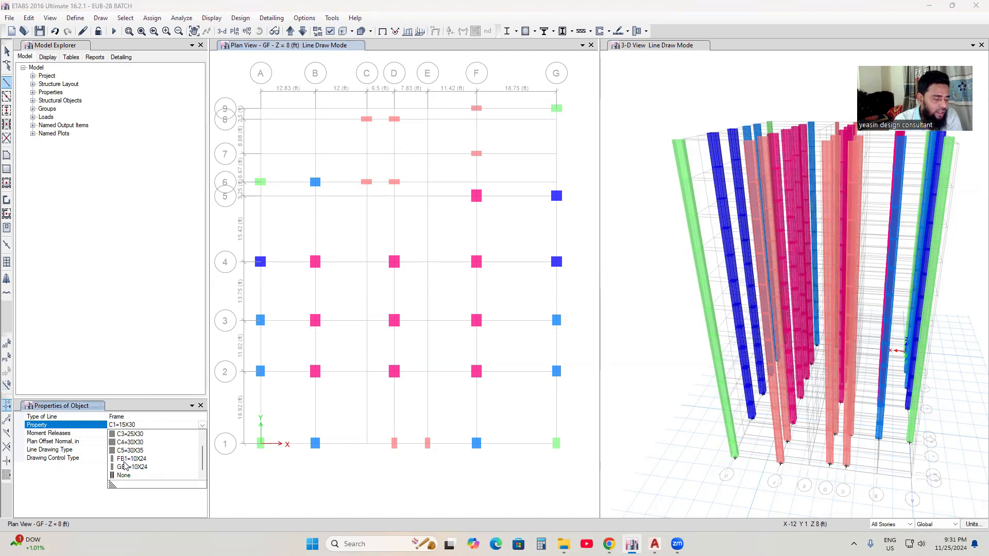
pyautogui.click(130, 459)
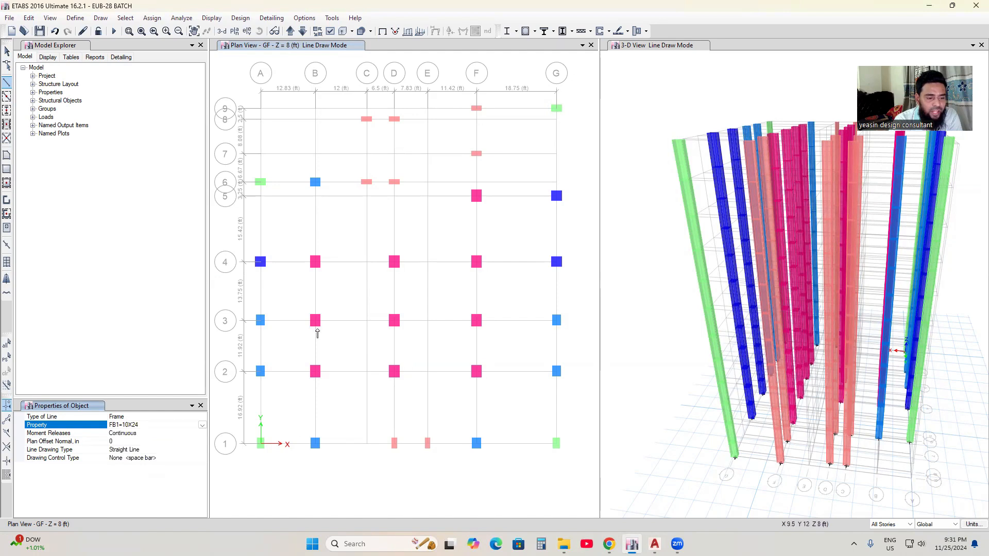
pyautogui.click(261, 443)
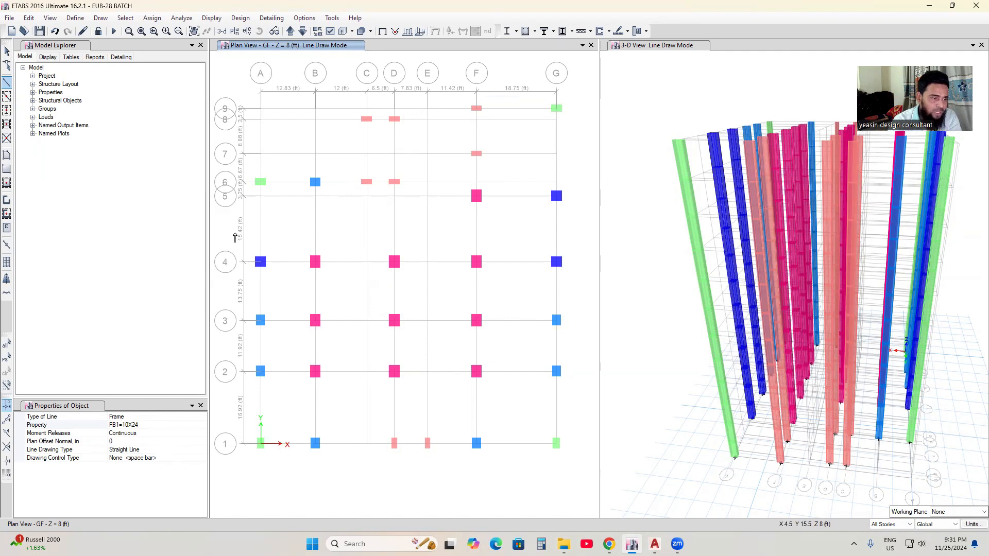
pyautogui.click(260, 261)
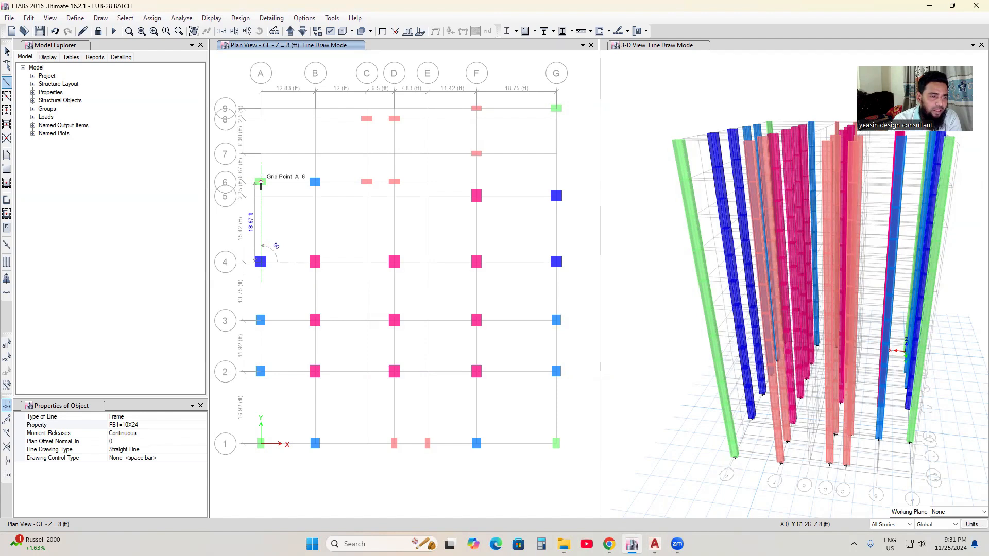
pyautogui.press('Escape')
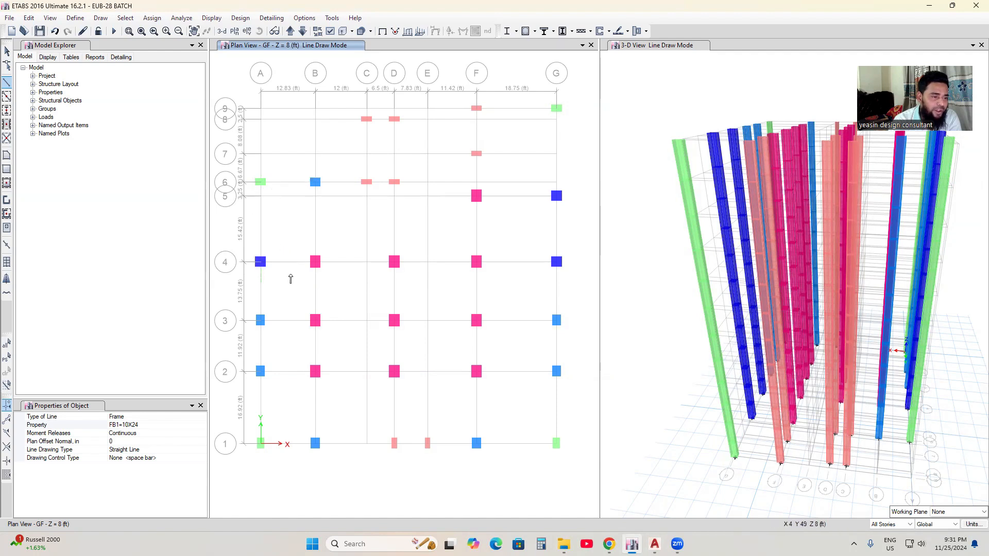
pyautogui.click(6, 51)
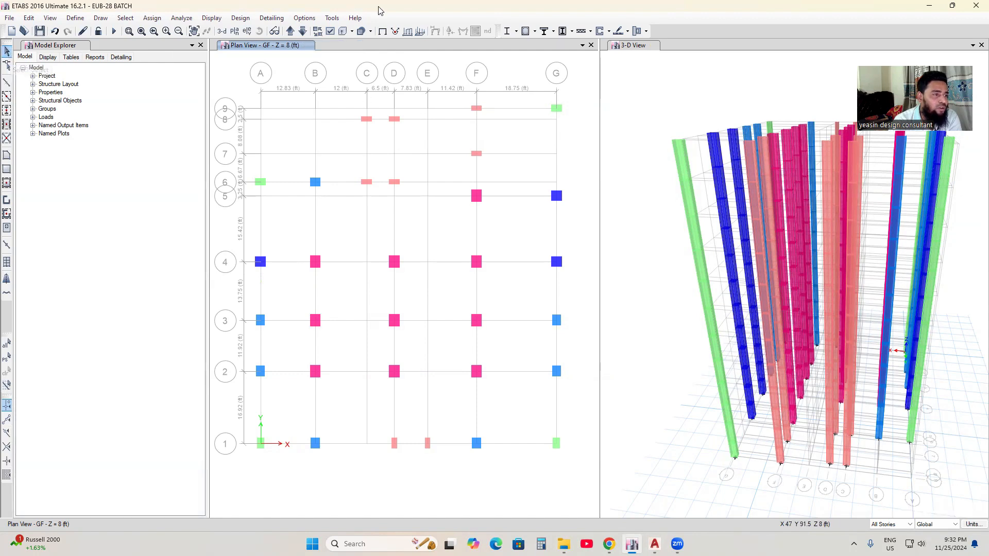
# Rename the floor beam section FB1=10X24 to FB1=10X21, set its depth to 21 in, and save the frame properties.
pyautogui.click(75, 18)
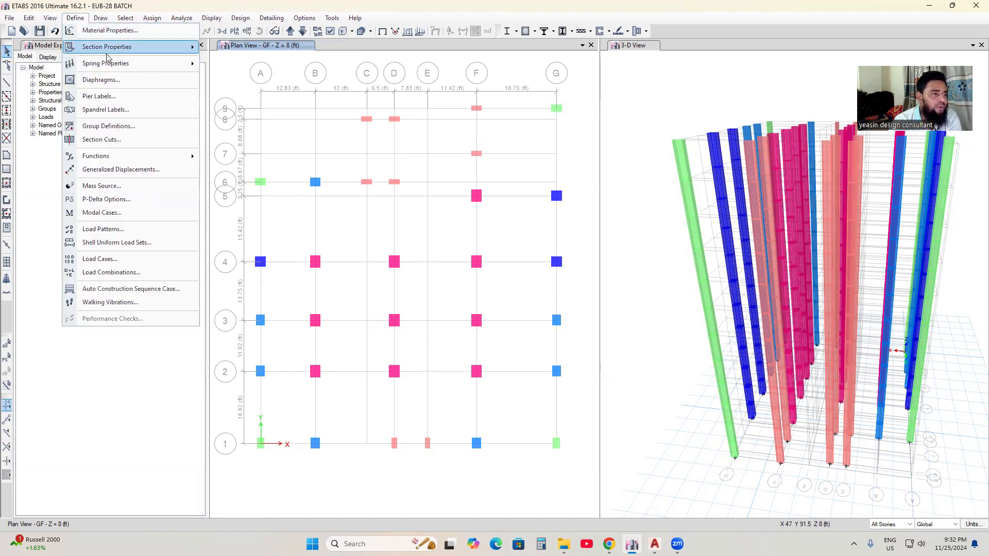
pyautogui.moveTo(110, 48)
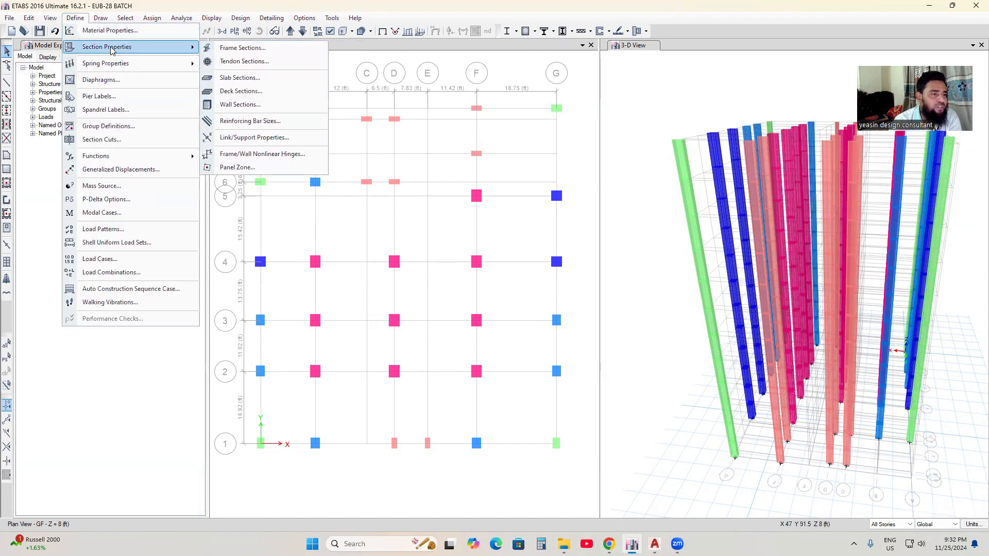
pyautogui.click(248, 53)
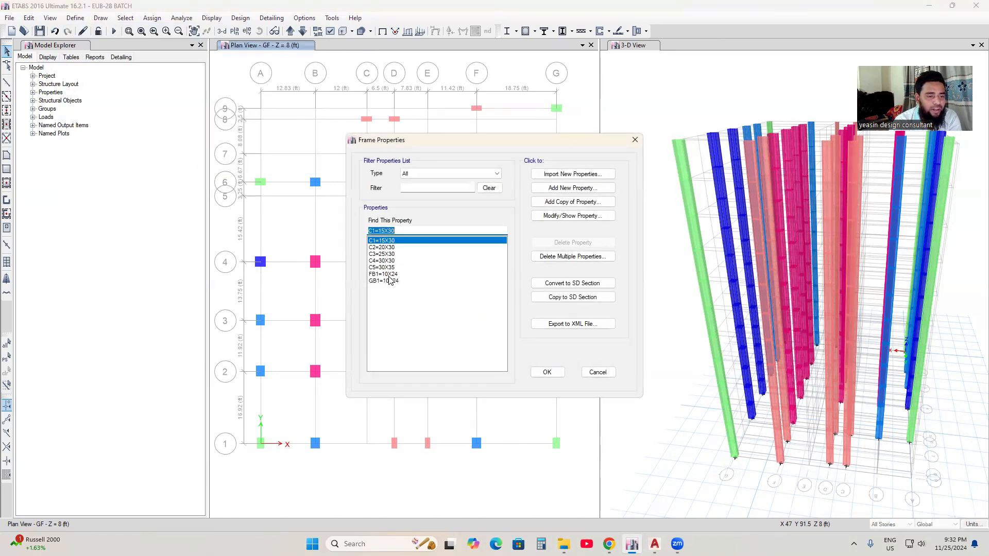
pyautogui.click(382, 274)
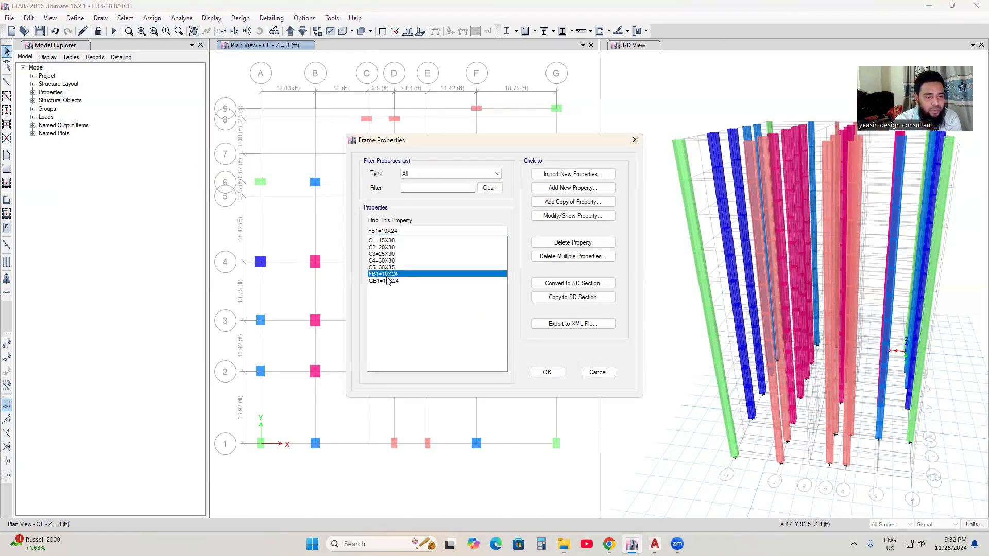
pyautogui.click(556, 217)
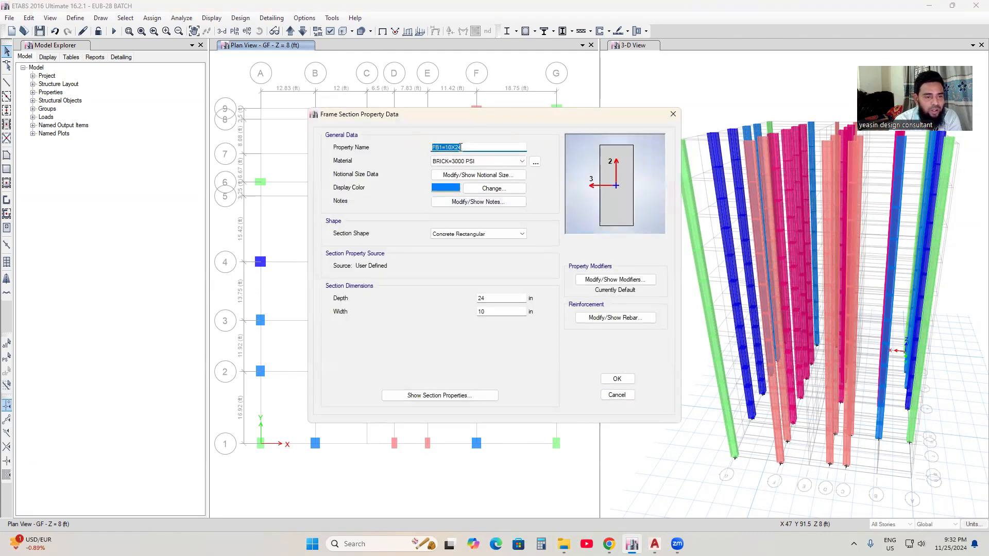
pyautogui.click(467, 149)
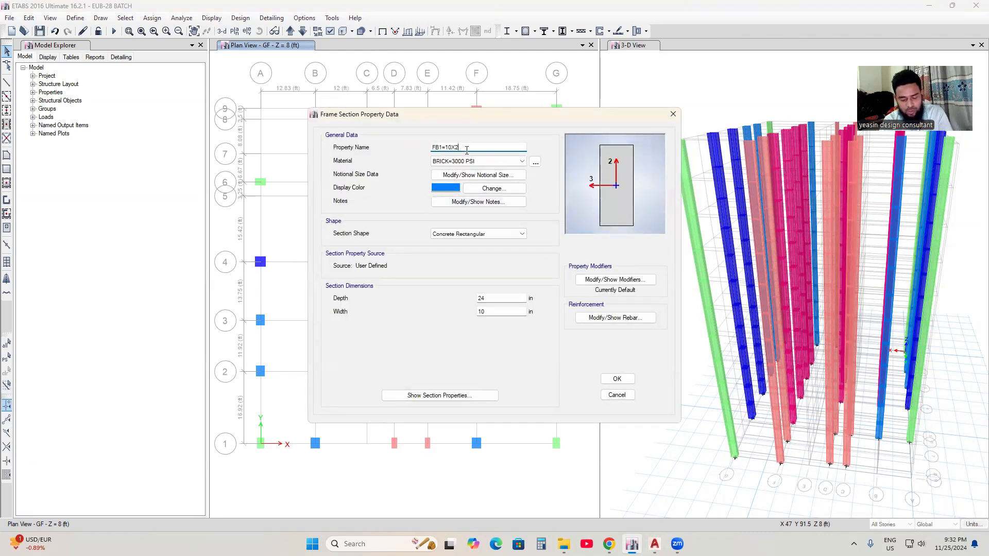
pyautogui.click(486, 299)
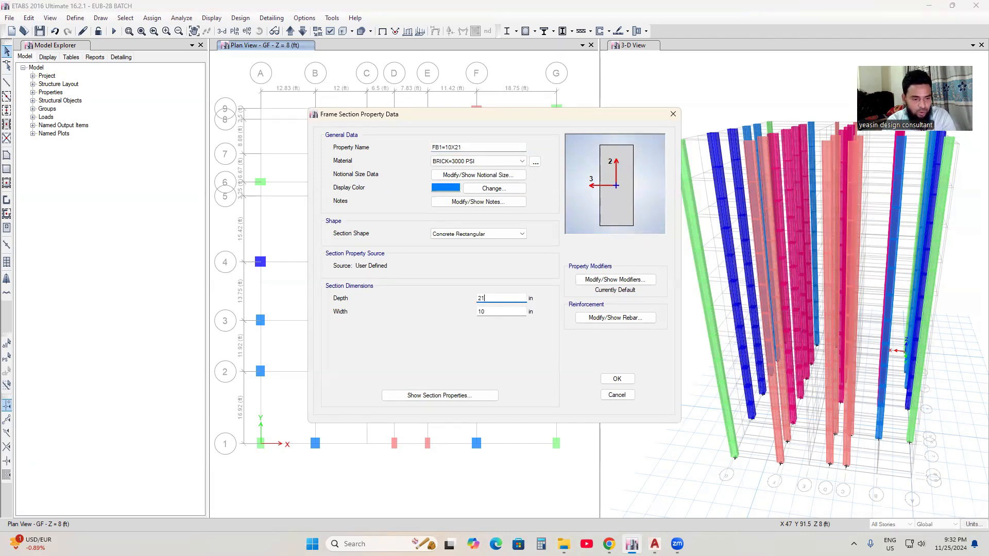
pyautogui.click(615, 379)
pyautogui.click(549, 374)
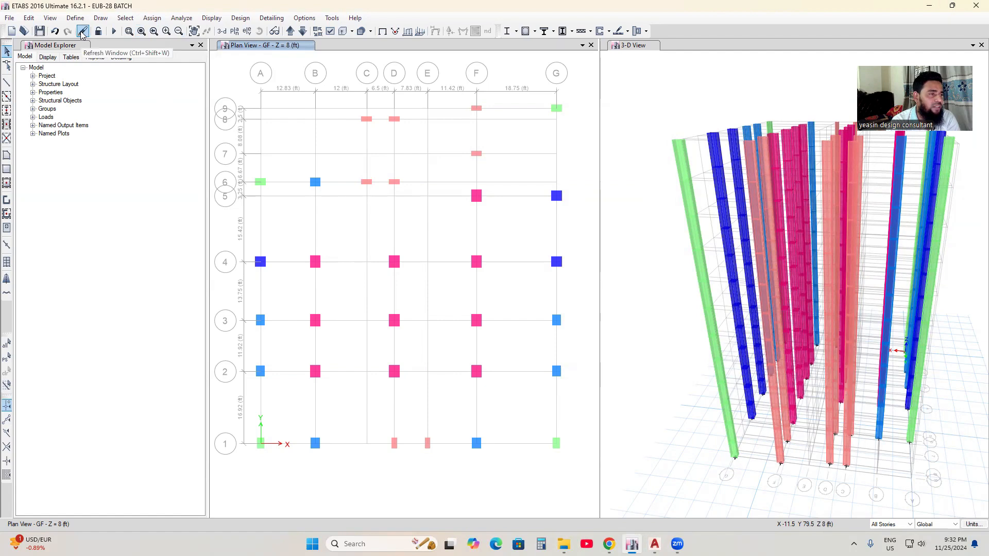
# Draw frame beams with section FB1=10X21 along grid A from grid 1 to grid 6, through the columns at grids 2, 3 and 4.
pyautogui.click(7, 84)
pyautogui.click(144, 423)
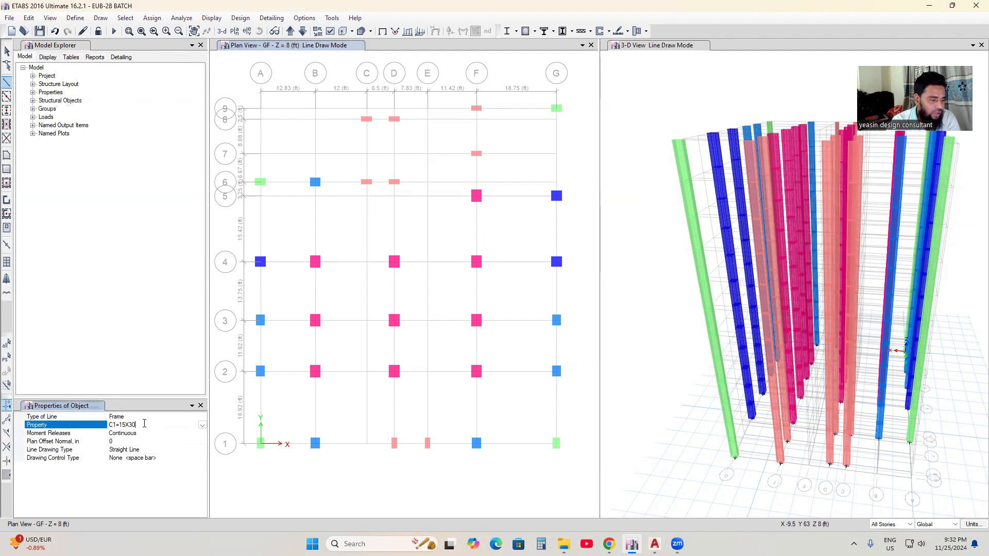
pyautogui.click(202, 425)
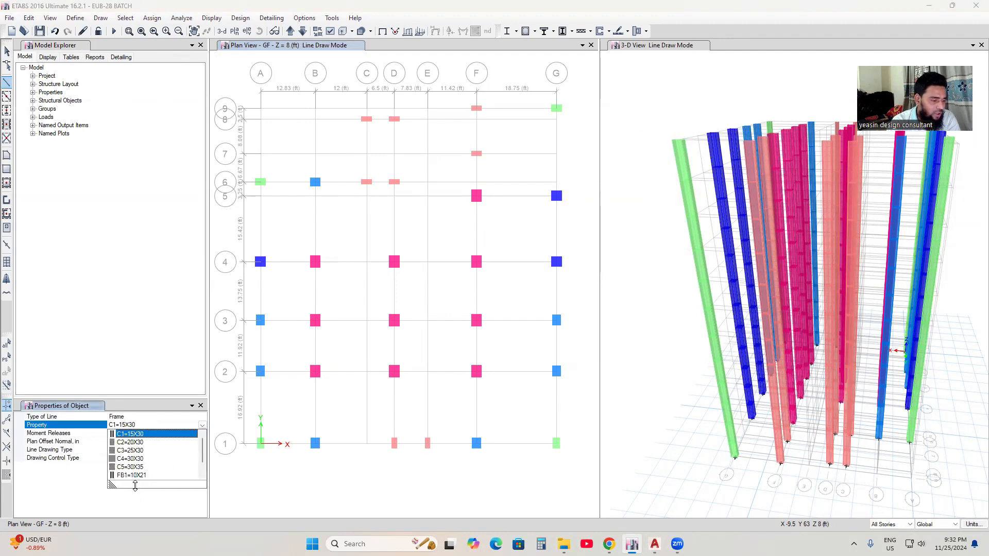
pyautogui.scroll(-1, 142, 464)
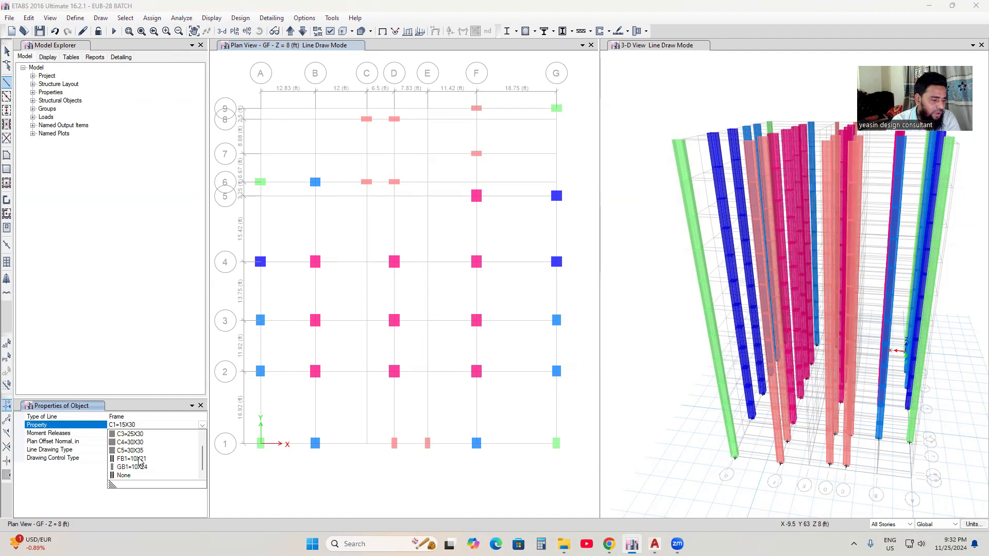
pyautogui.click(132, 459)
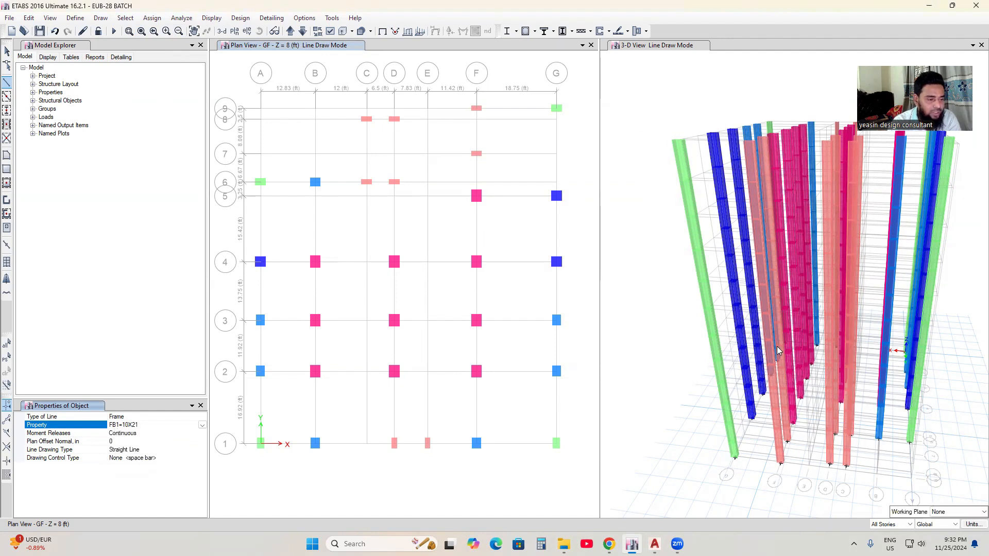
pyautogui.click(261, 445)
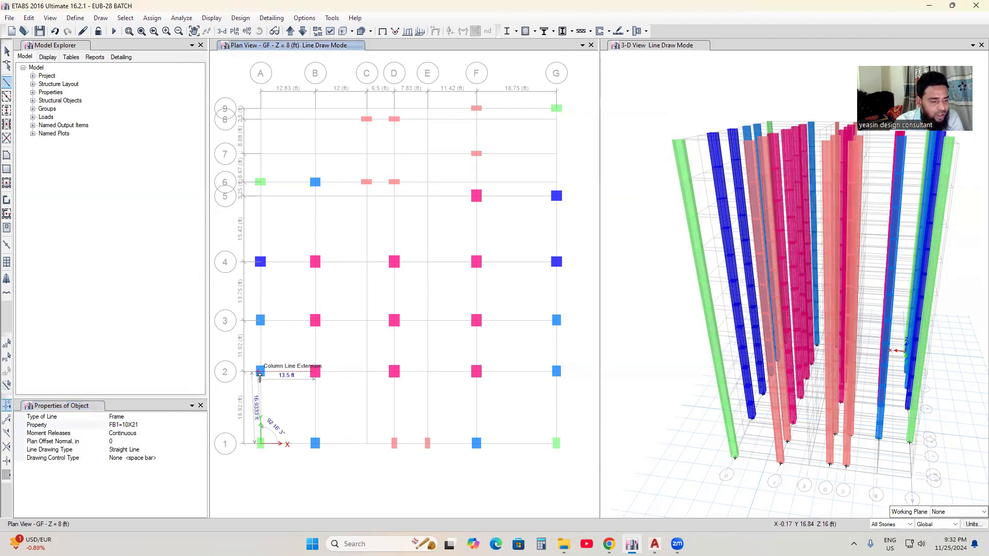
pyautogui.click(260, 372)
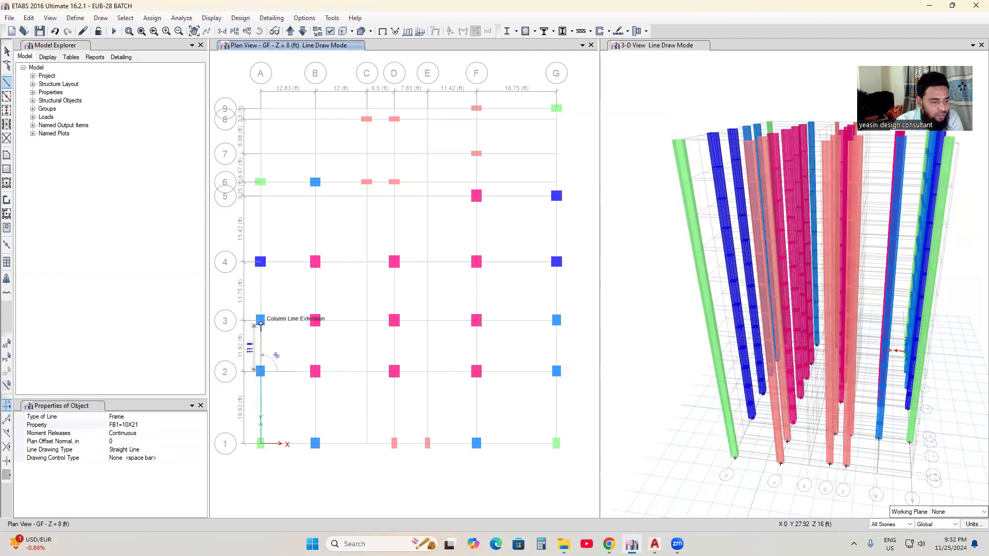
pyautogui.click(261, 320)
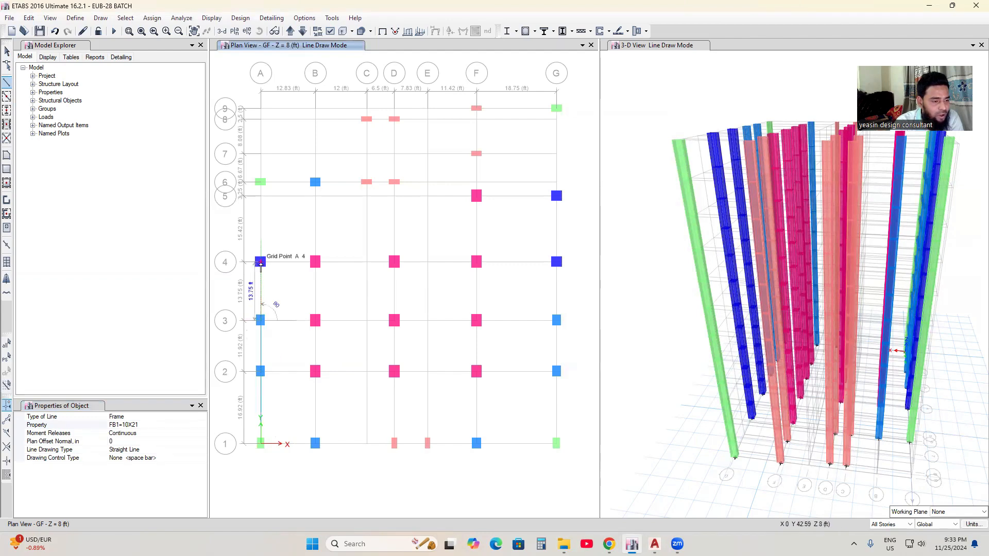
pyautogui.click(261, 262)
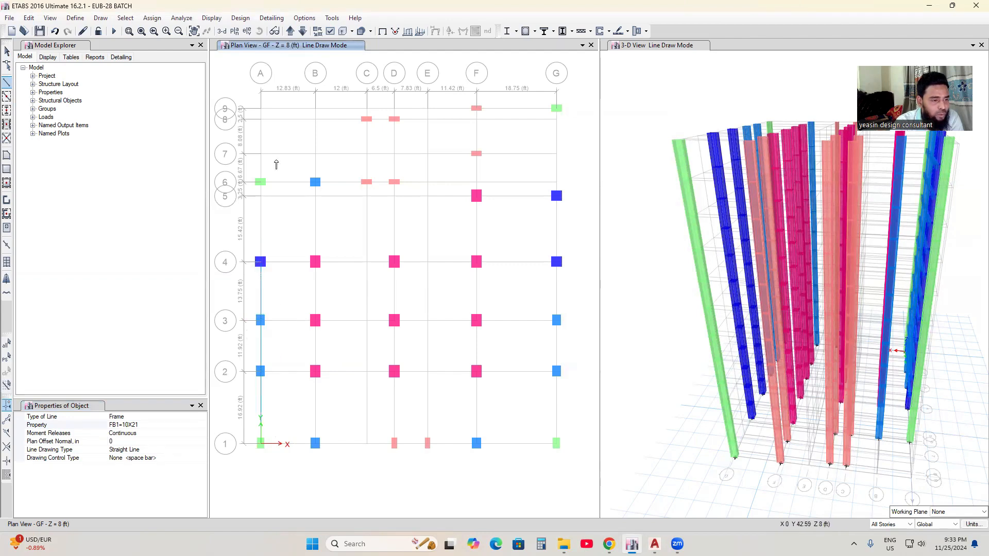
pyautogui.doubleClick(261, 182)
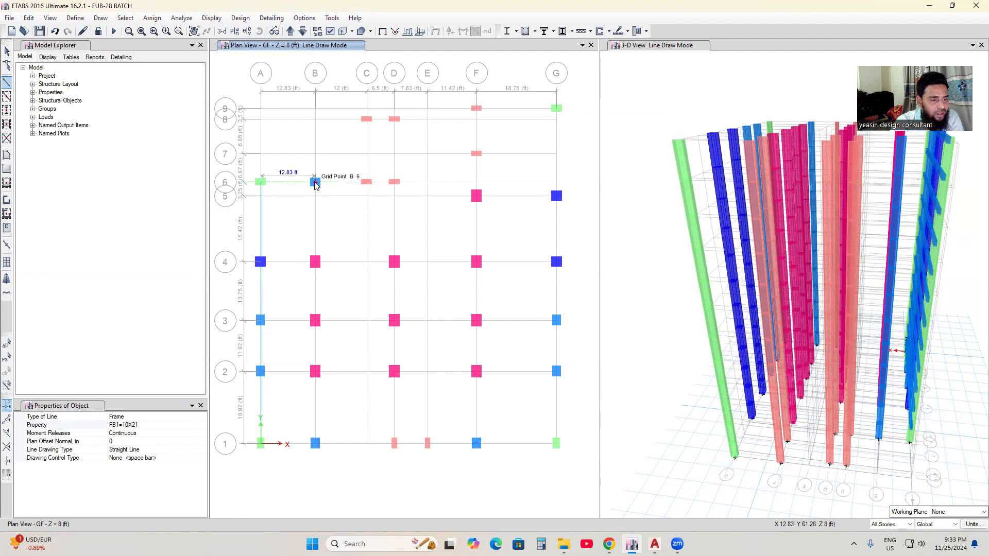
# Continue the FB1=10X21 beams from A6 to B6 and along grid B to B1, through the columns at grids 4, 3 and 2.
pyautogui.click(315, 183)
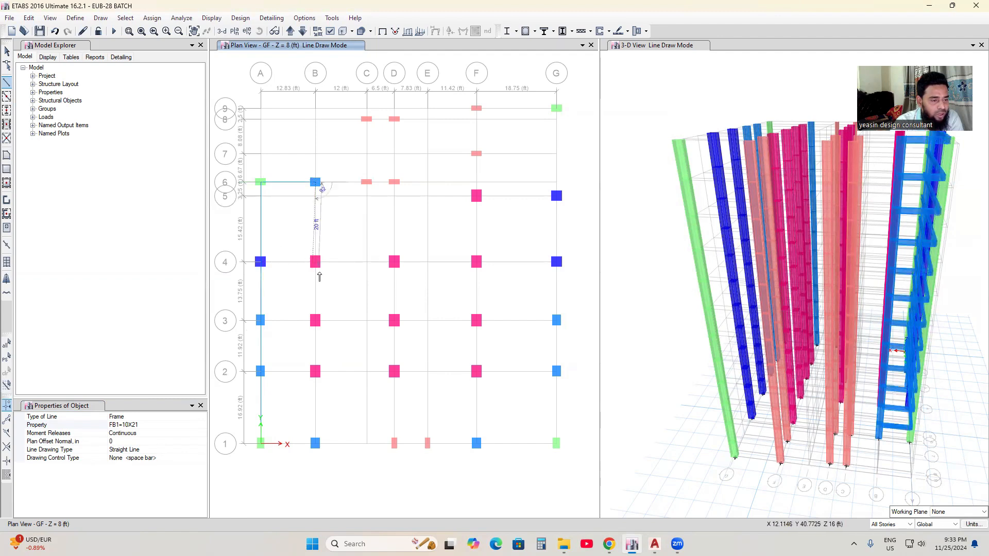
pyautogui.click(315, 264)
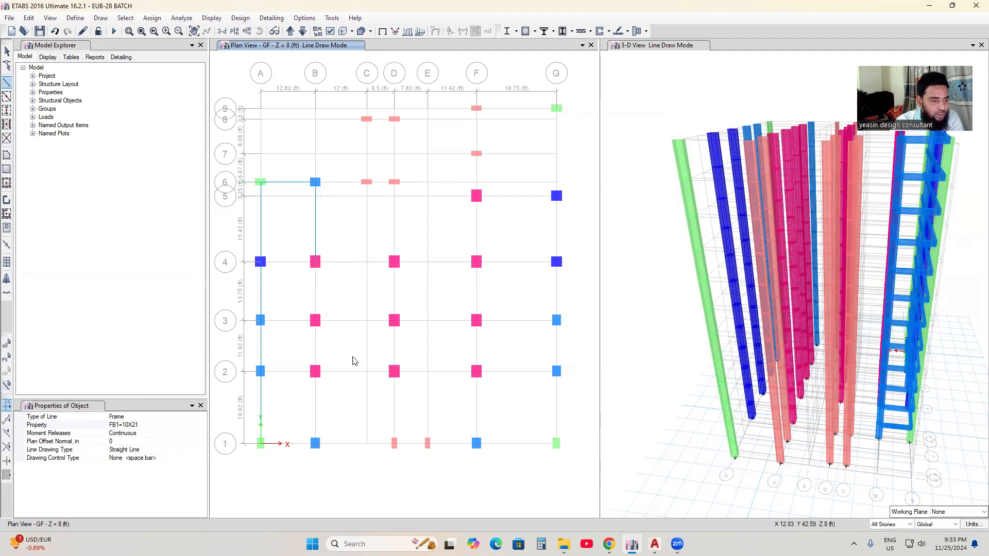
pyautogui.doubleClick(315, 320)
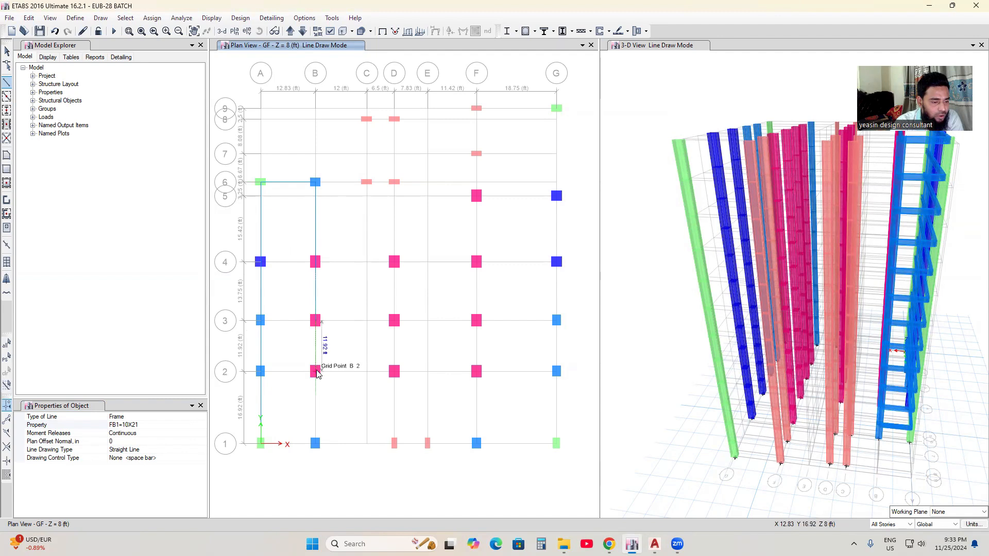
pyautogui.click(315, 371)
pyautogui.click(316, 443)
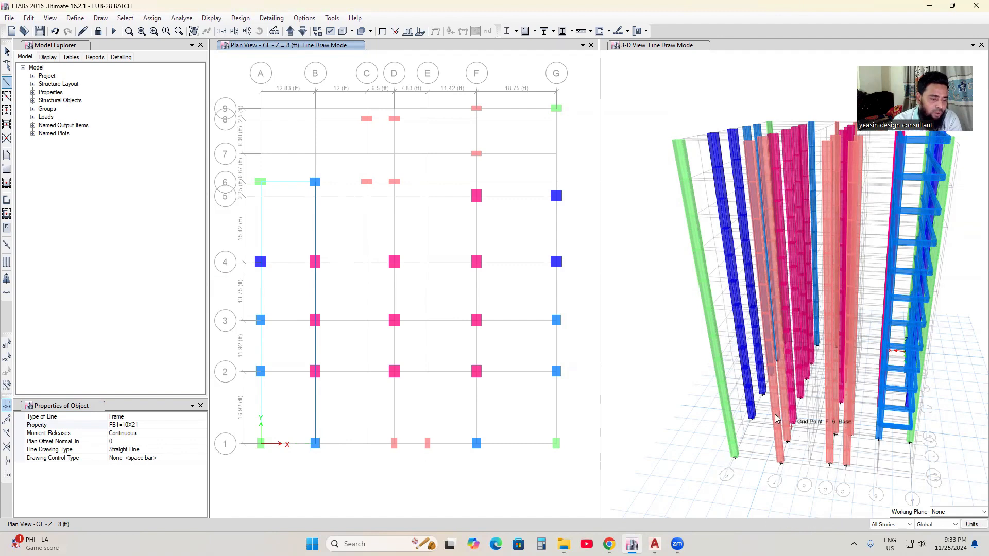
# Draw FB1=10X21 beams along grid 1 from A to G, through the columns at B, D, E and F.
pyautogui.click(261, 444)
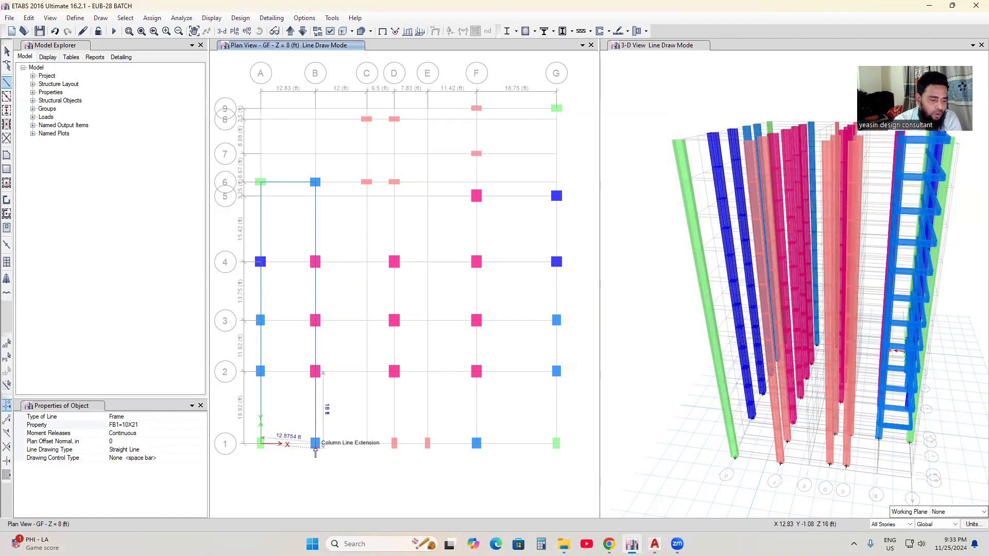
pyautogui.doubleClick(315, 442)
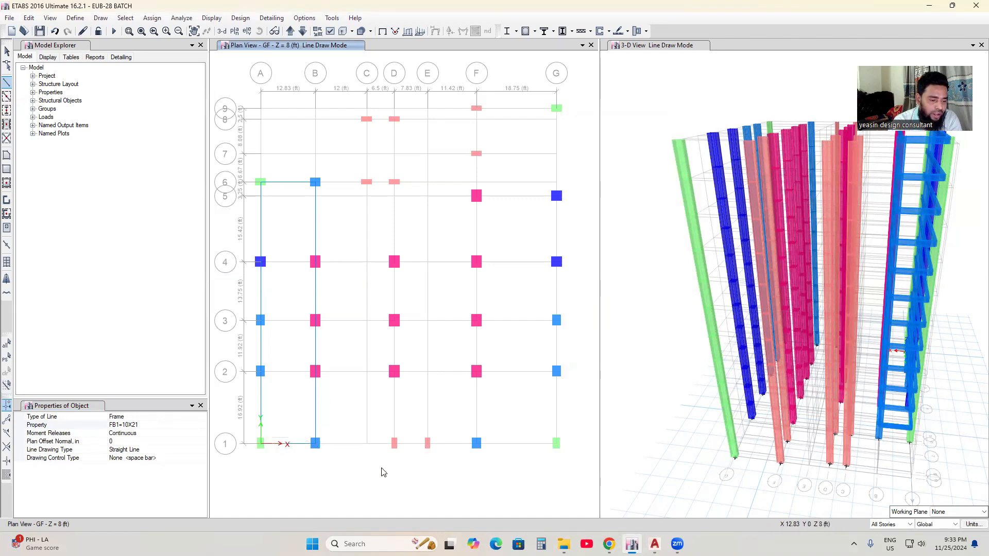
pyautogui.click(394, 443)
pyautogui.doubleClick(427, 443)
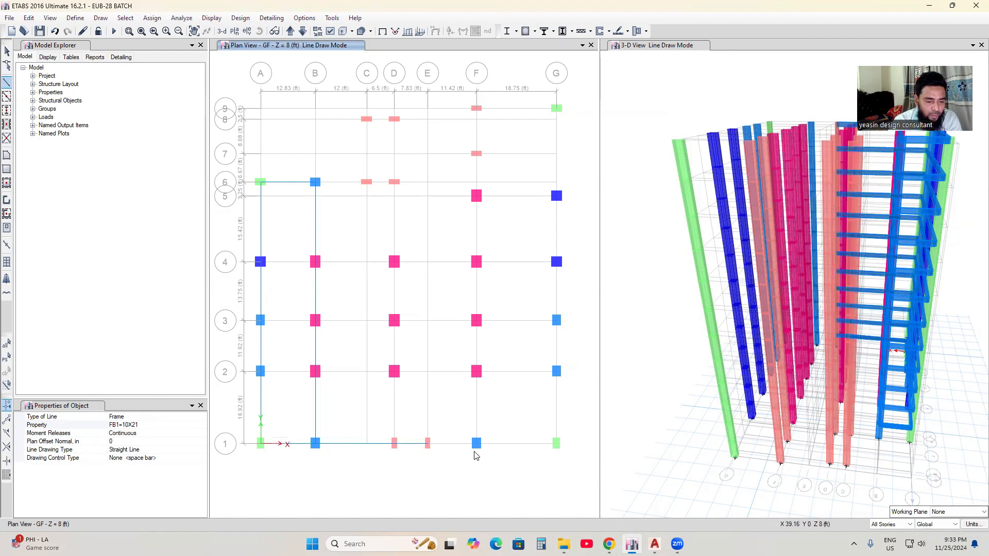
pyautogui.click(477, 443)
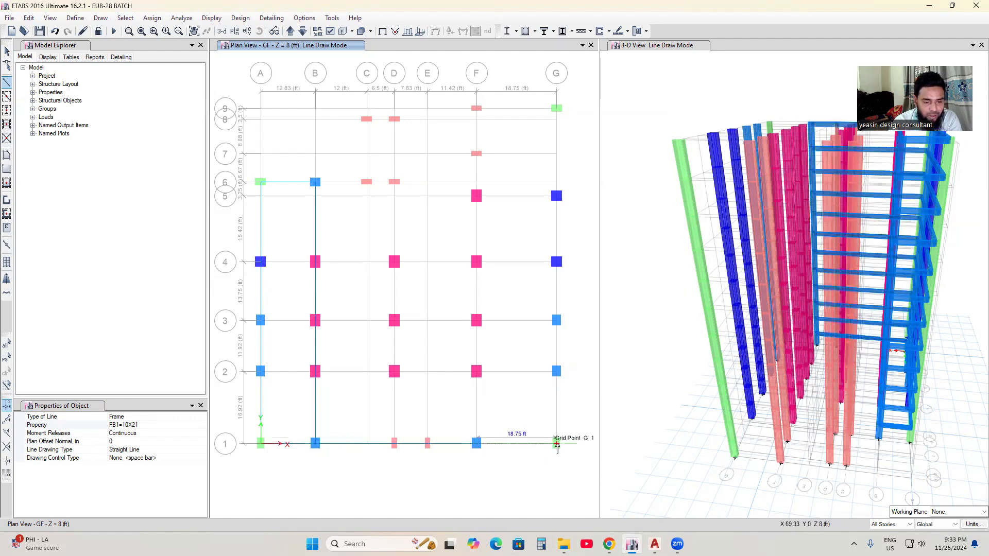
pyautogui.click(556, 443)
# Continue the FB1=10X21 beams along grid G from grid 1 to grid 9, through the columns at grids 2, 3, 4 and 5.
pyautogui.doubleClick(556, 371)
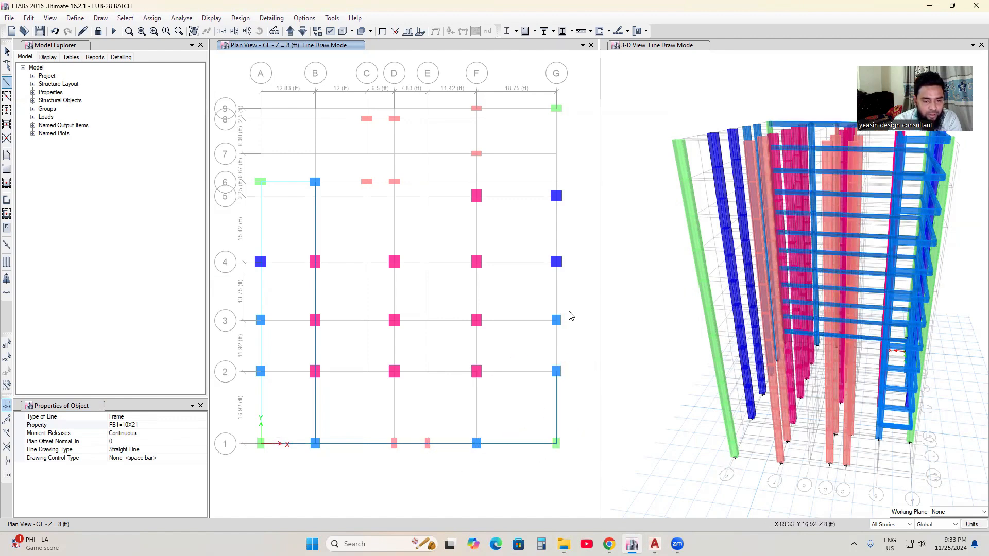
pyautogui.click(556, 321)
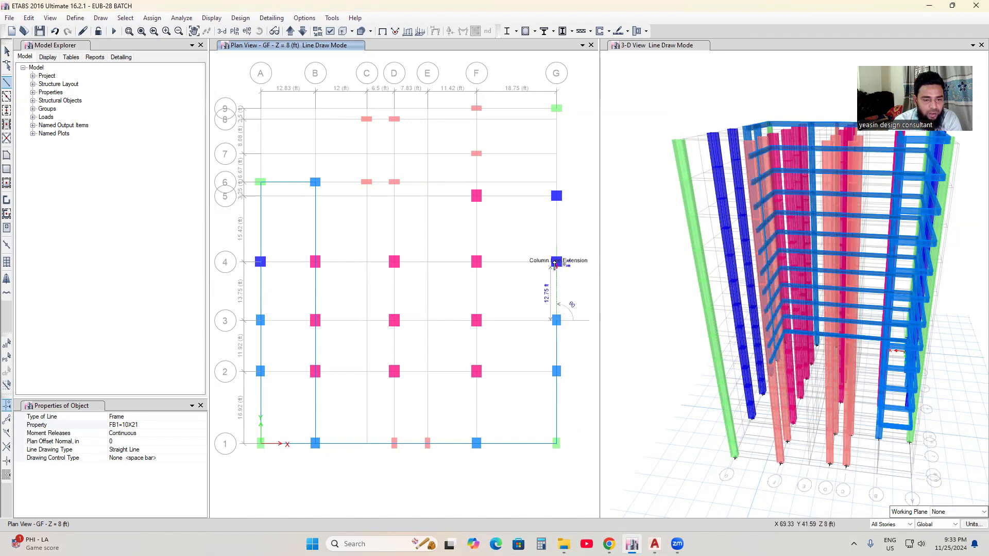
pyautogui.click(556, 262)
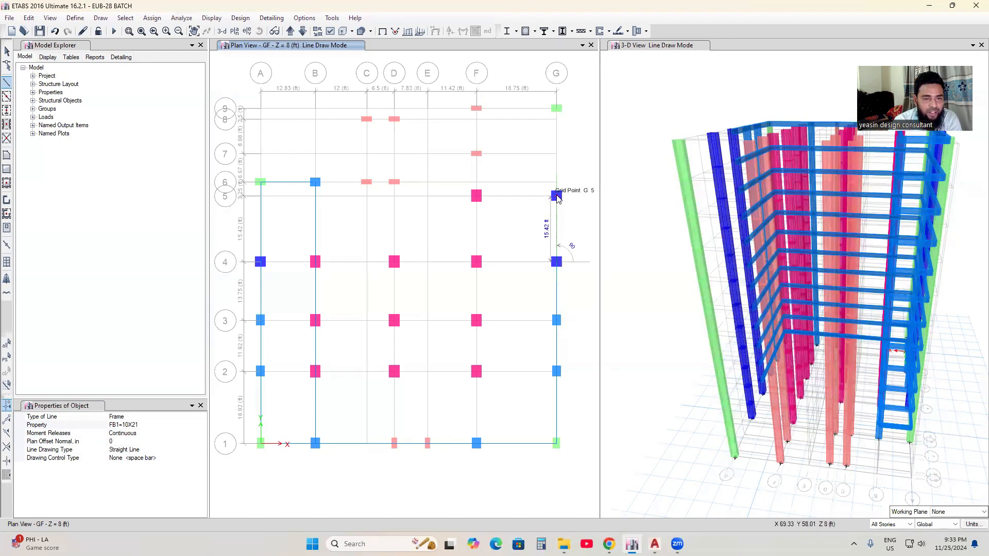
pyautogui.click(557, 196)
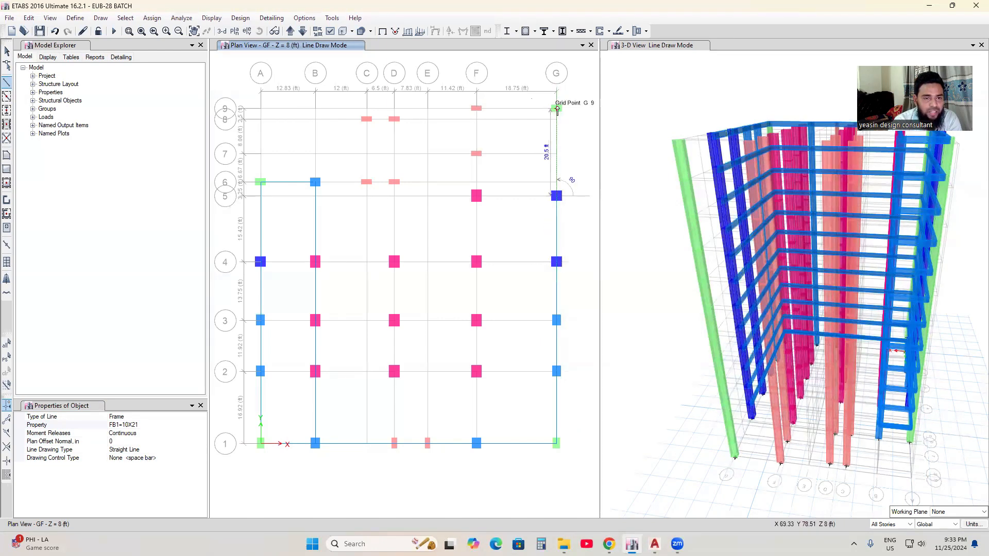
pyautogui.click(557, 109)
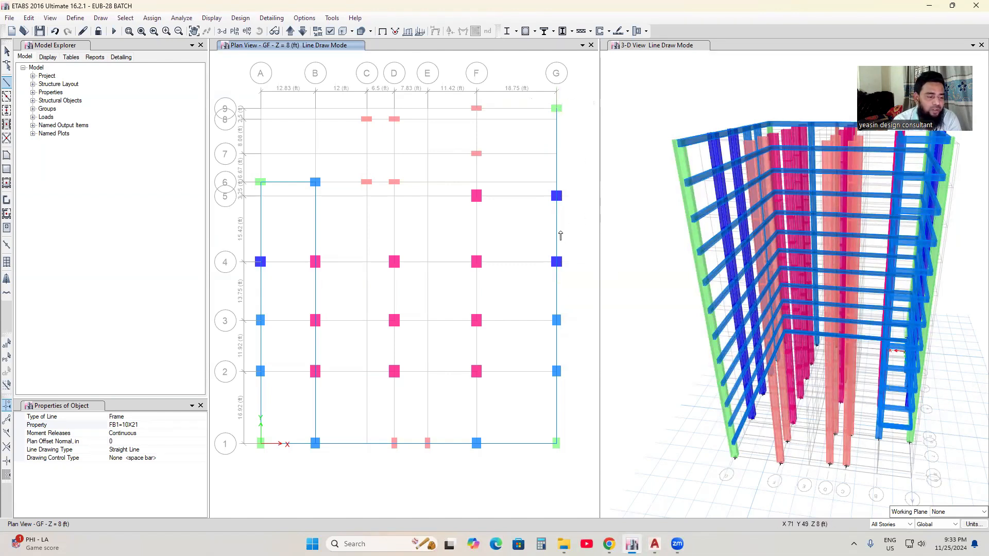
# Draw FB1=10X21 beams from G9 to F9 and along grid F to F1, connecting every column on that grid line.
pyautogui.click(556, 109)
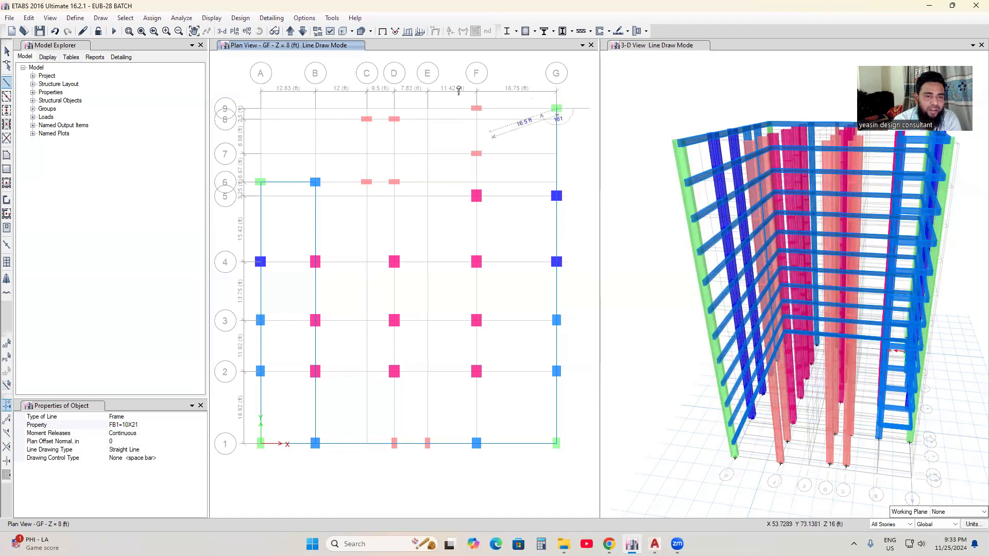
pyautogui.click(476, 110)
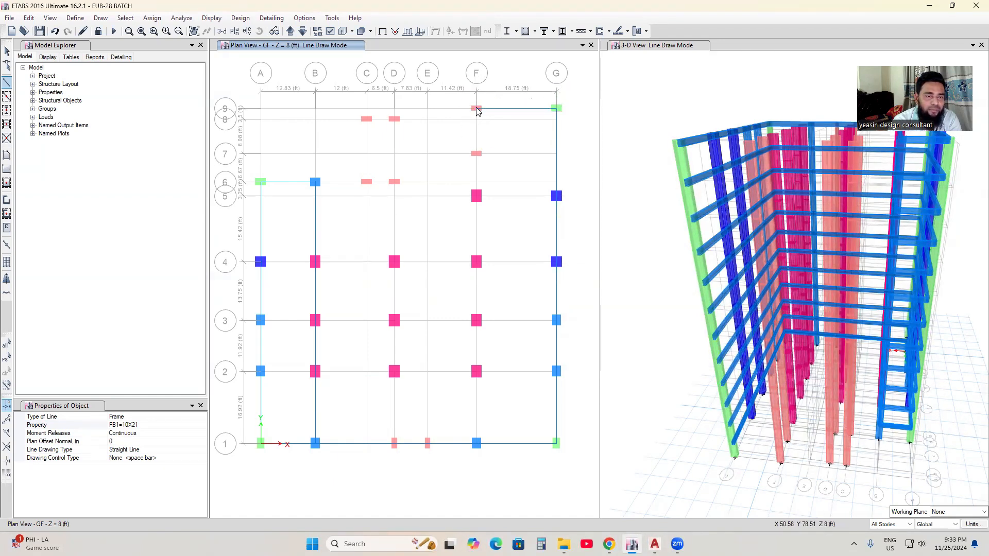
pyautogui.click(477, 154)
pyautogui.click(477, 198)
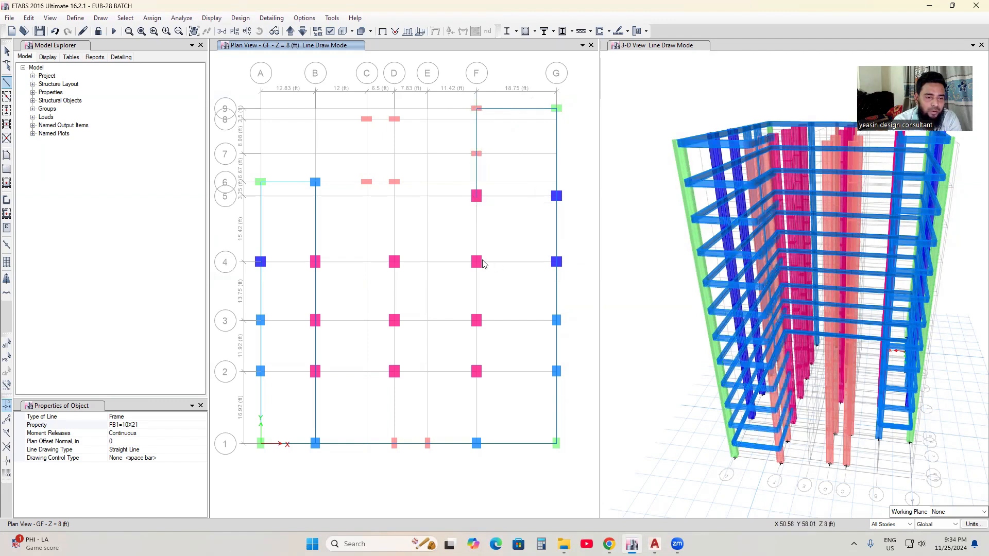
pyautogui.click(476, 263)
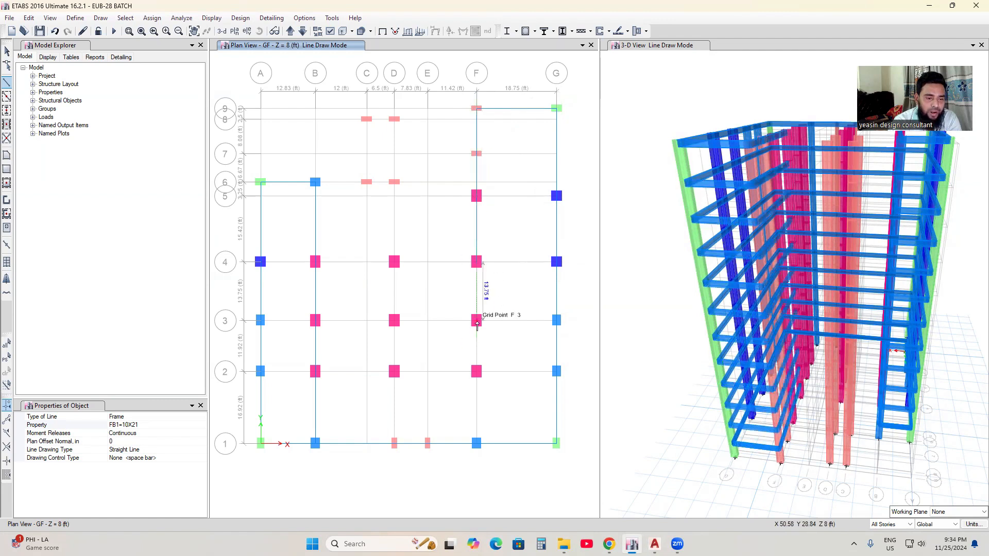
pyautogui.click(477, 321)
pyautogui.click(476, 371)
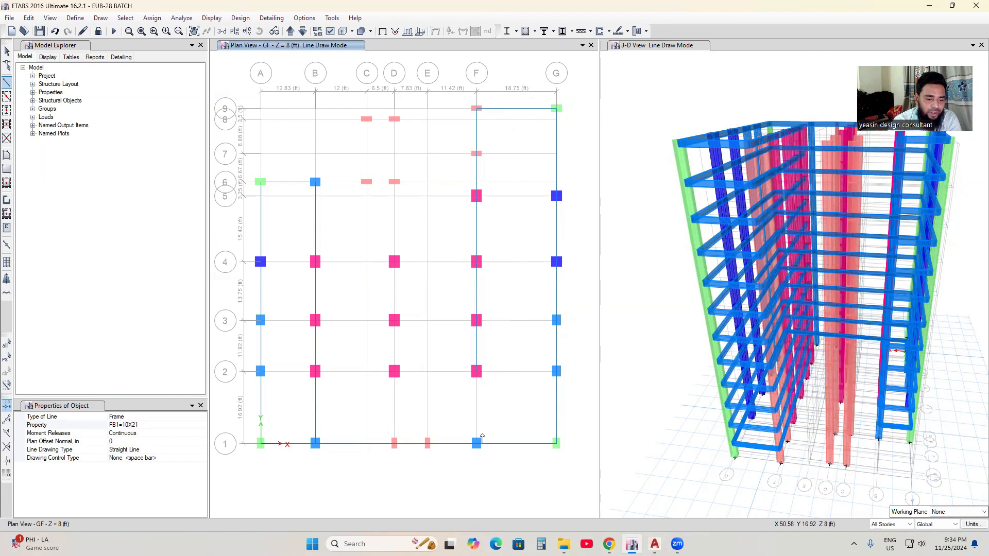
pyautogui.doubleClick(476, 444)
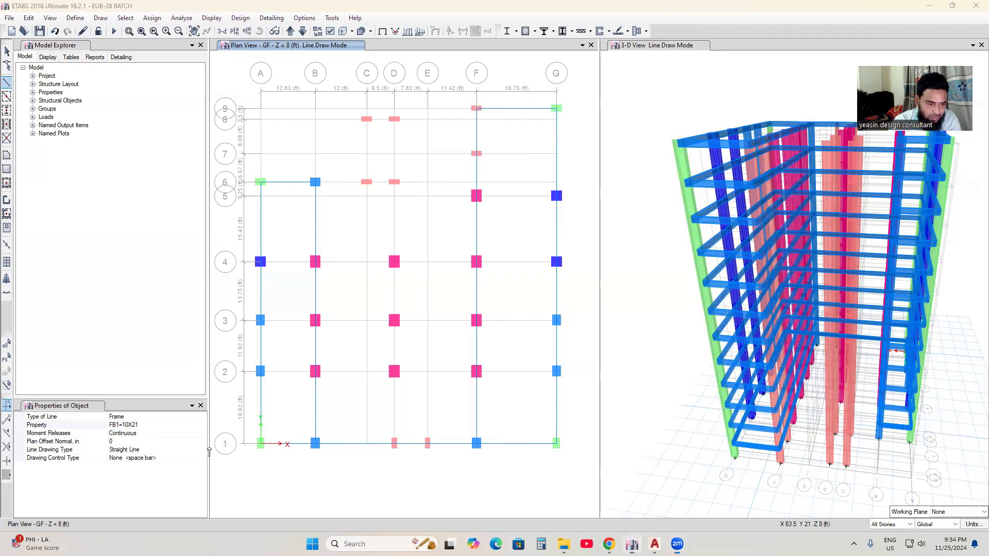
# Draw FB1=10X21 beams along grid 2 from column A2 to column G2.
pyautogui.click(261, 372)
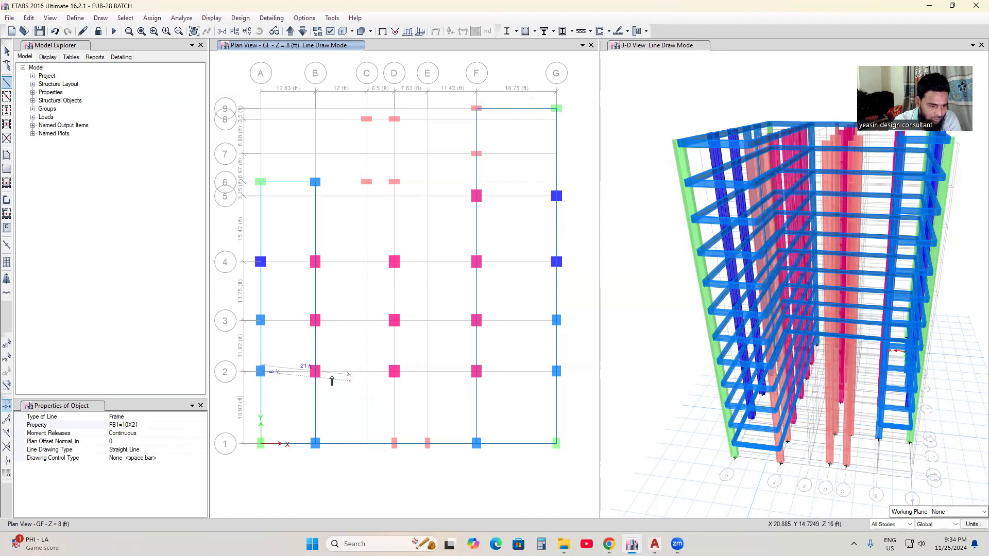
pyautogui.click(394, 372)
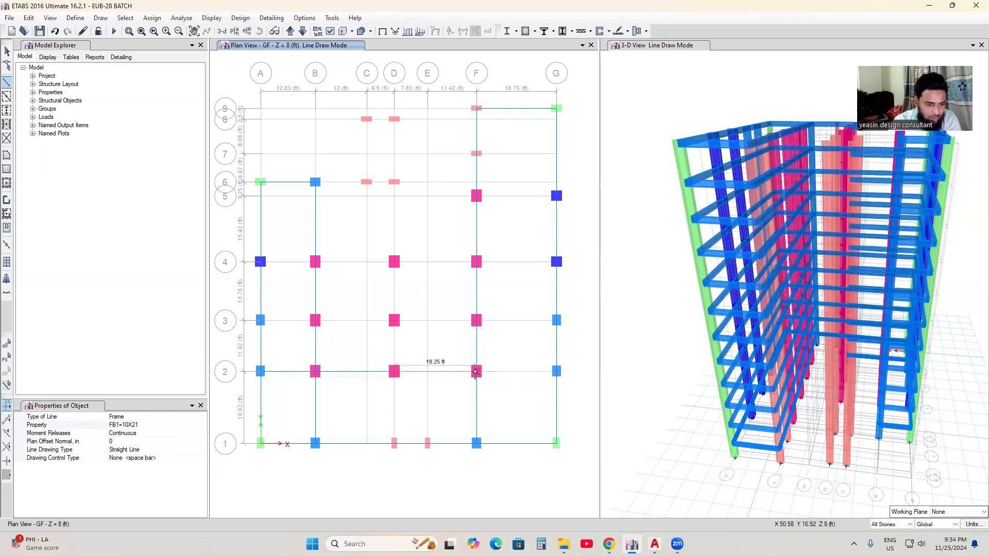
pyautogui.click(476, 371)
pyautogui.doubleClick(557, 372)
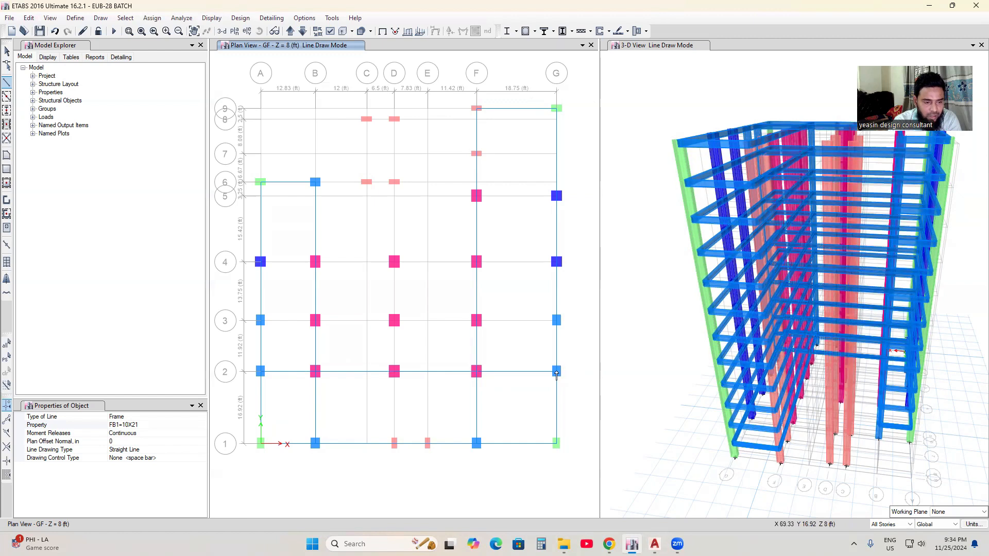
# Draw FB1=10X21 beams along grid 3 from A to G, through the columns at B, D and F.
pyautogui.click(260, 320)
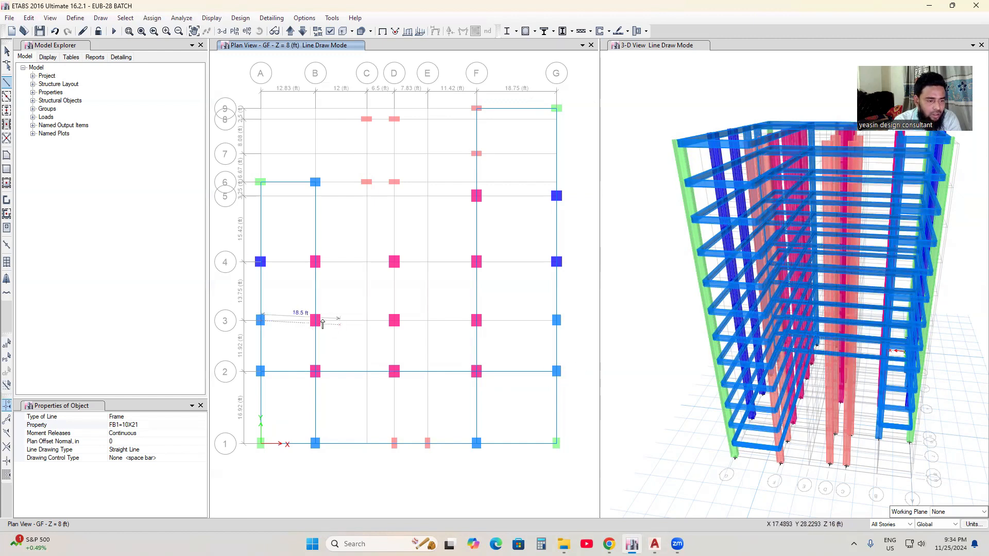
pyautogui.click(315, 320)
pyautogui.click(393, 321)
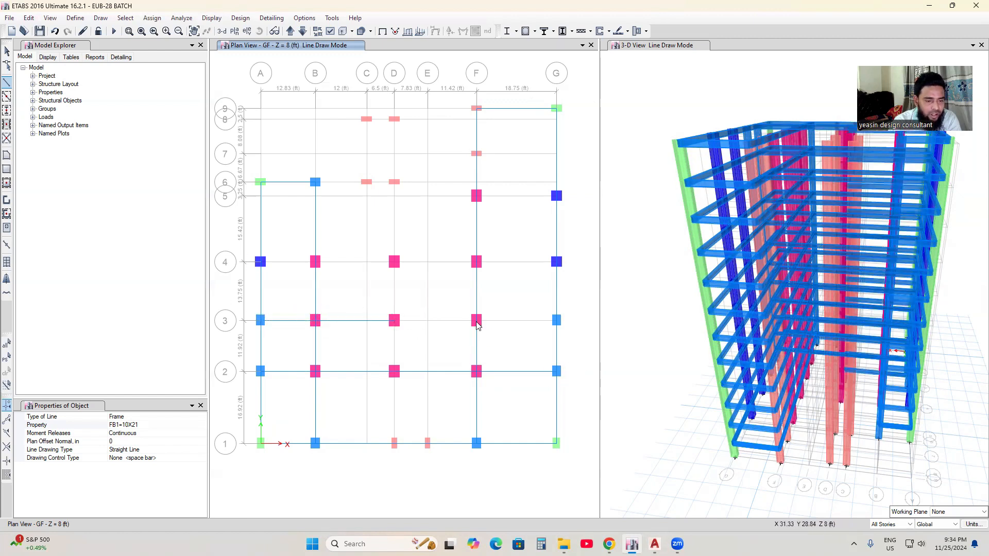
pyautogui.click(476, 320)
pyautogui.doubleClick(556, 322)
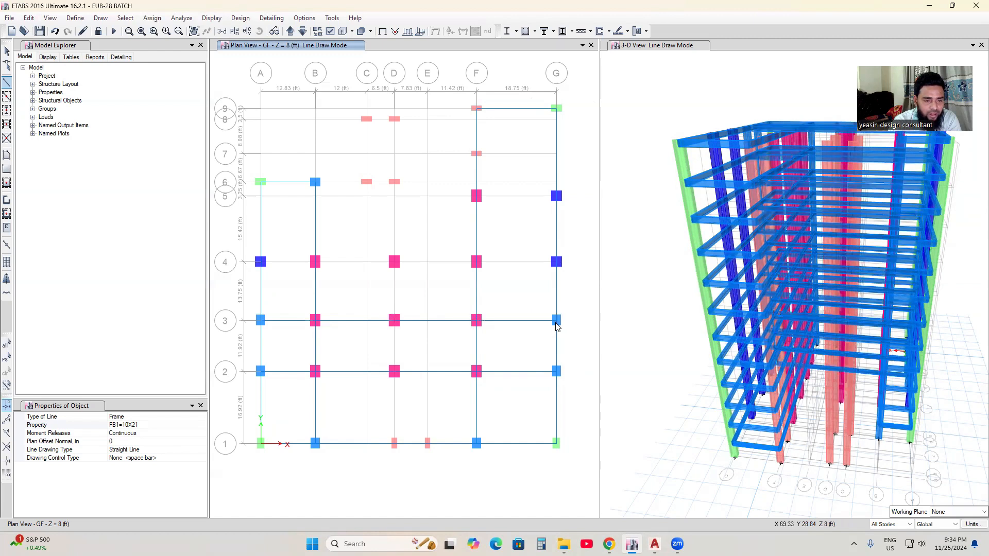
# Draw FB1=10X21 beams along grid 4 from column A4 to column G4, through the columns at B, D and F.
pyautogui.click(260, 262)
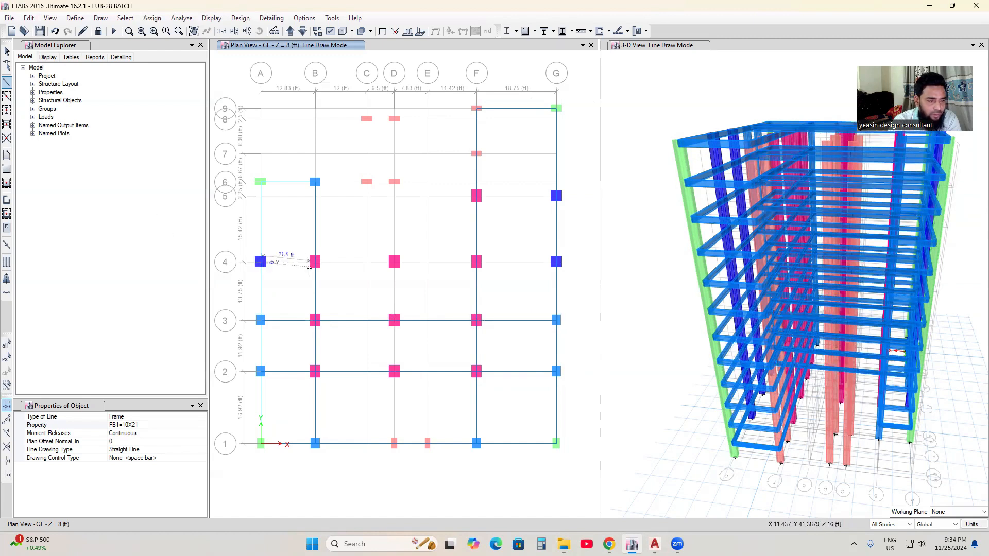
pyautogui.click(315, 262)
pyautogui.click(394, 262)
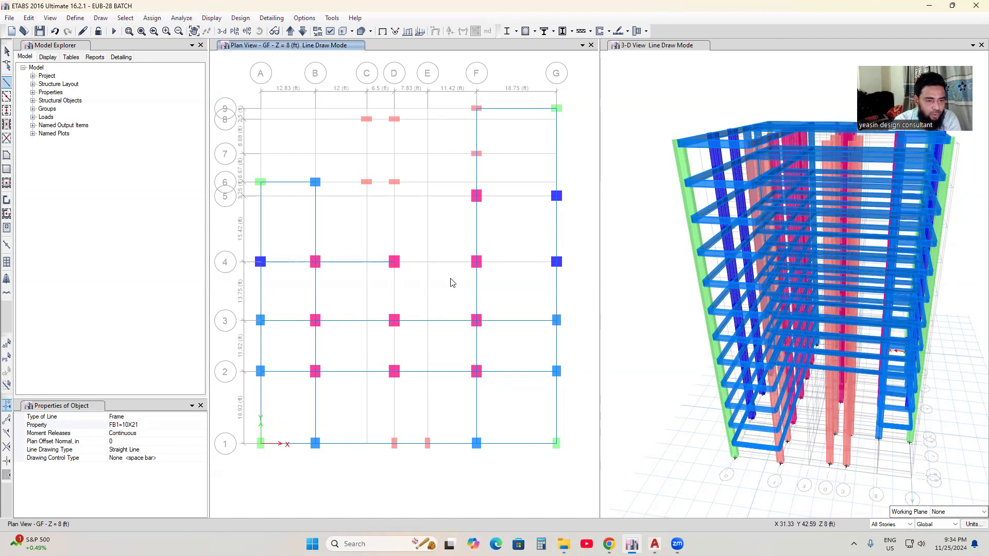
pyautogui.click(477, 262)
pyautogui.doubleClick(557, 262)
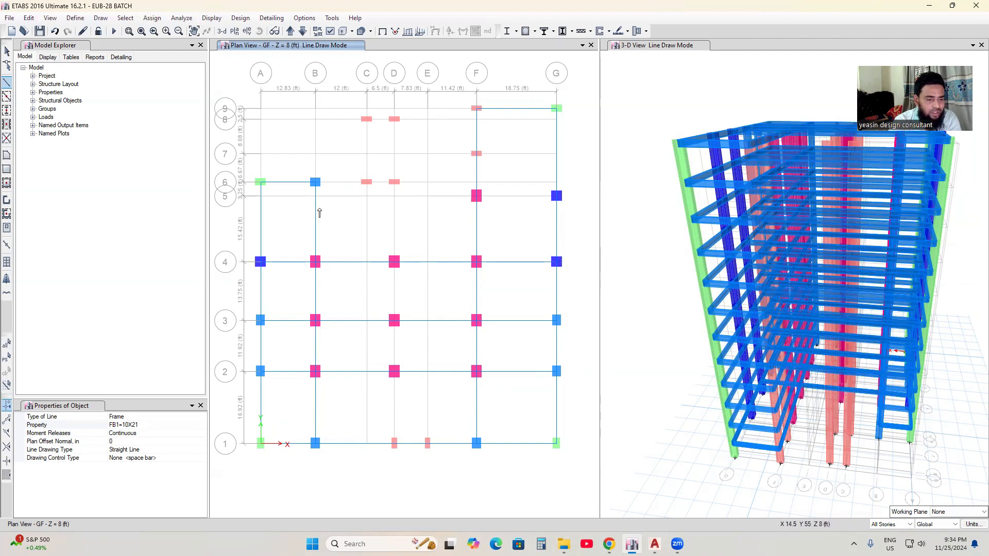
# Draw FB1=10X21 beams along grid E from grid 1 to 2, and along grid D from grid 1 through 2, 3 and 4 to 6.
pyautogui.click(428, 443)
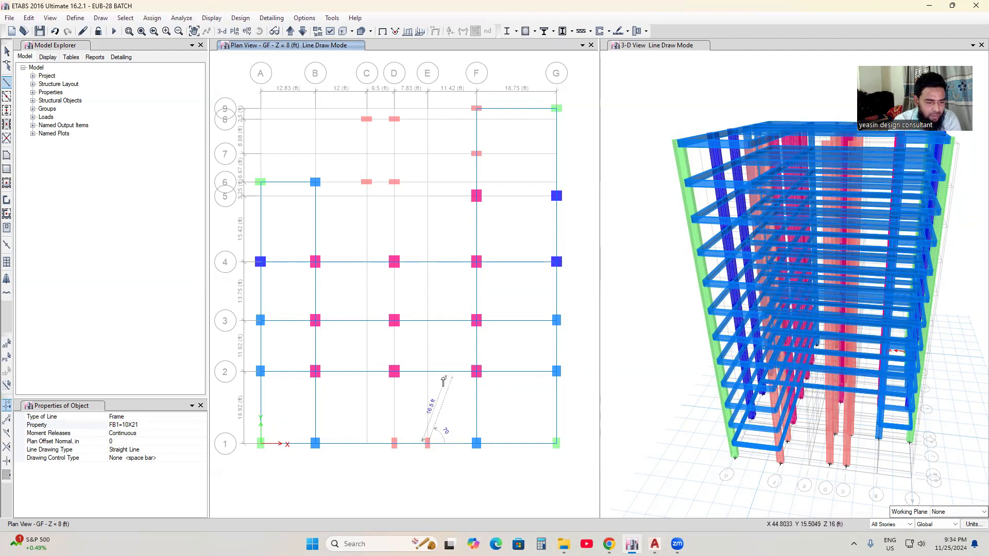
pyautogui.doubleClick(427, 372)
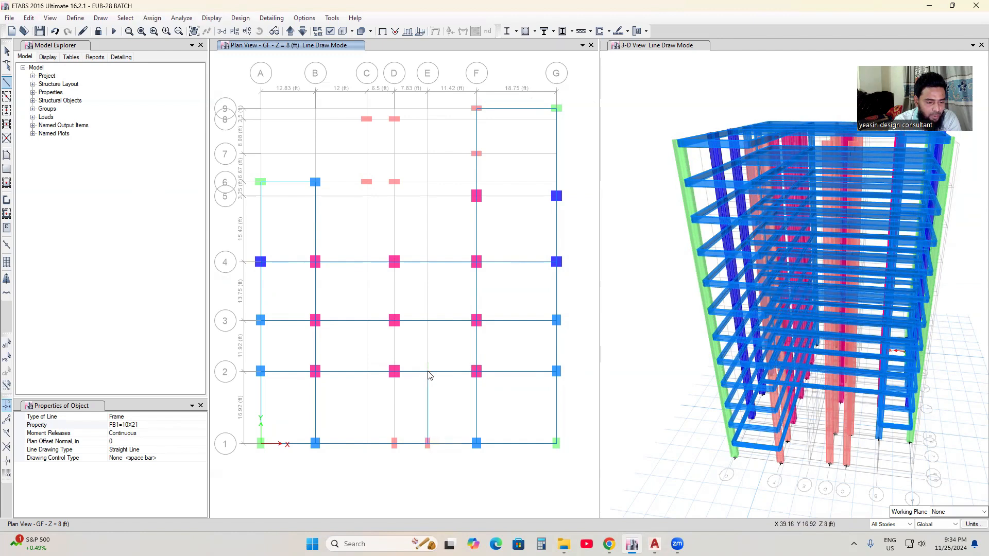
pyautogui.click(394, 444)
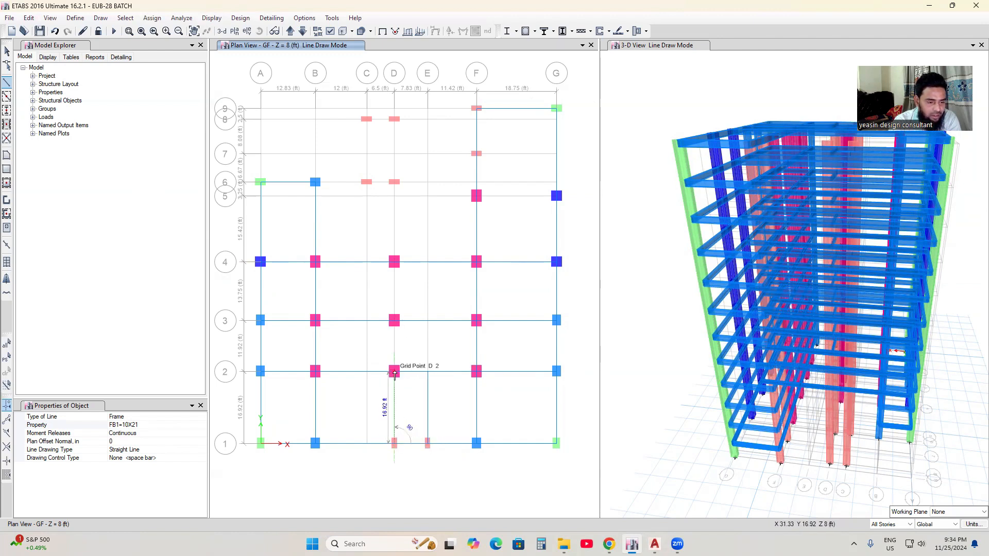
pyautogui.doubleClick(394, 371)
pyautogui.click(394, 321)
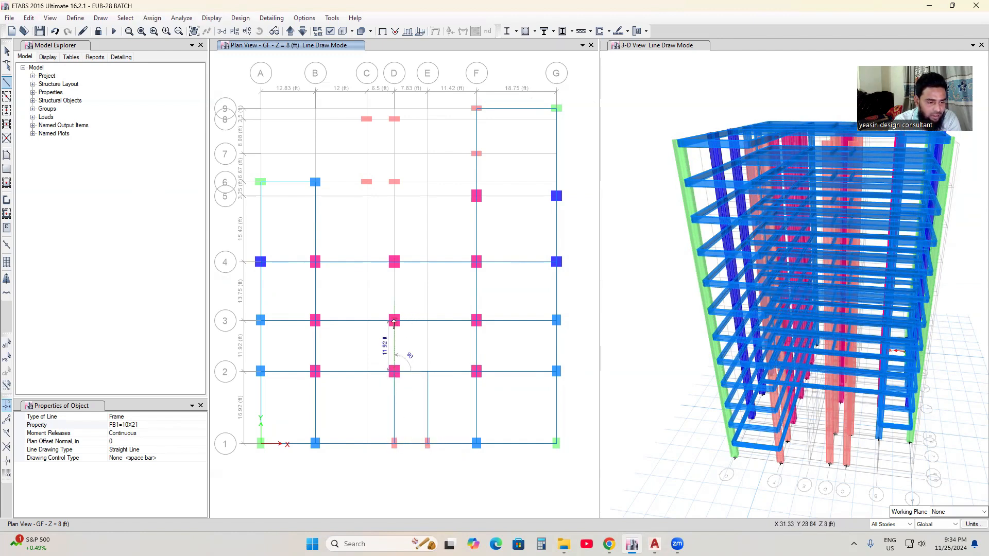
pyautogui.click(393, 261)
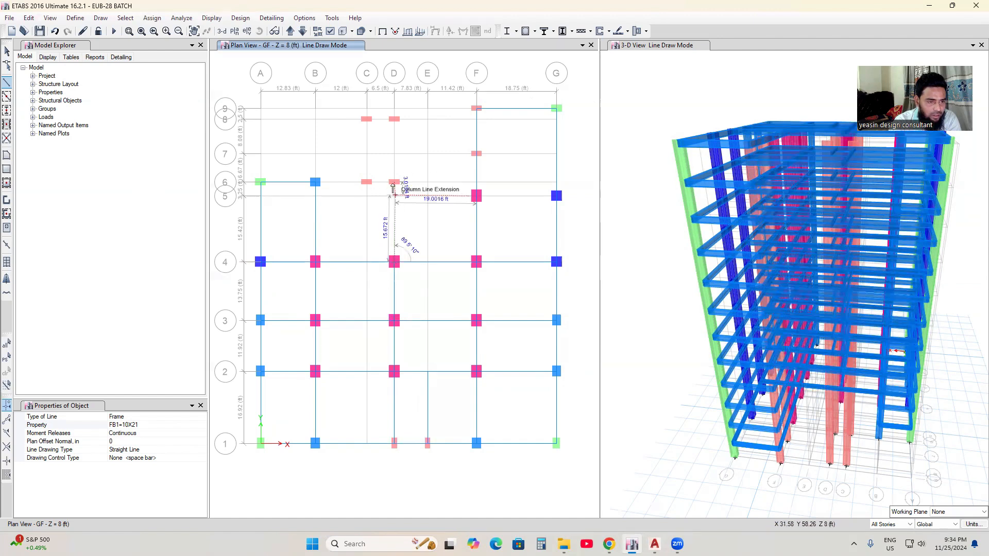
pyautogui.doubleClick(394, 182)
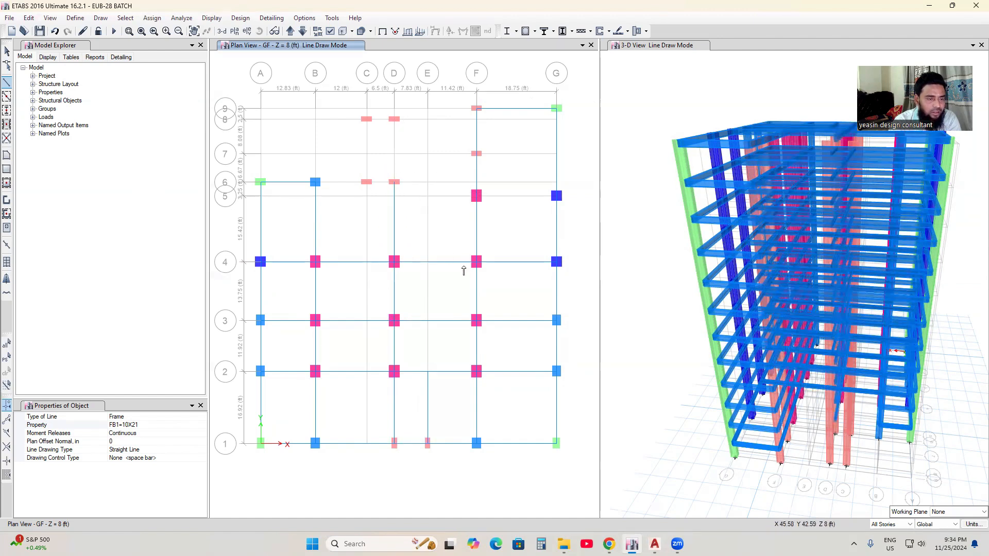
# Draw an FB1=10X21 beam from B6 to C6 and another from G5 to F5.
pyautogui.click(315, 184)
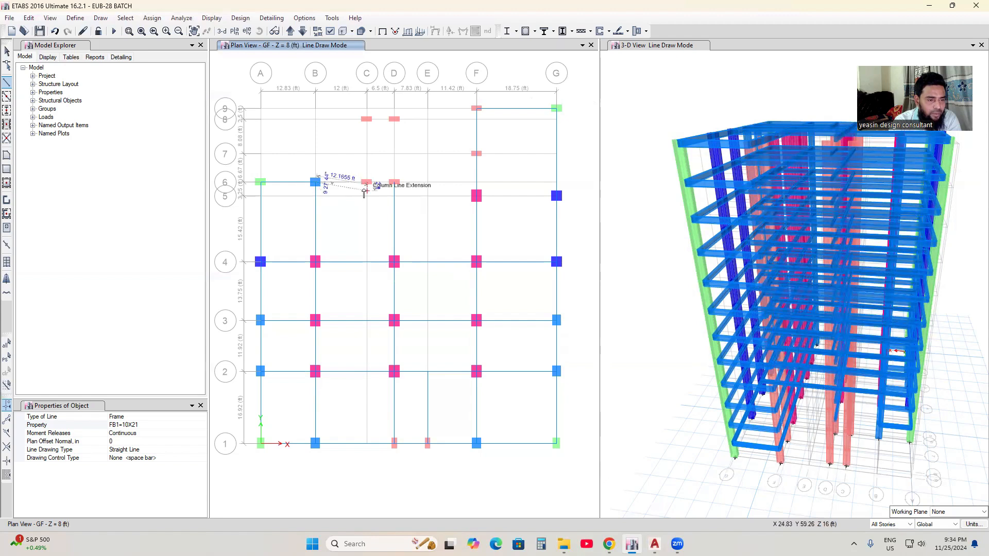
pyautogui.click(367, 182)
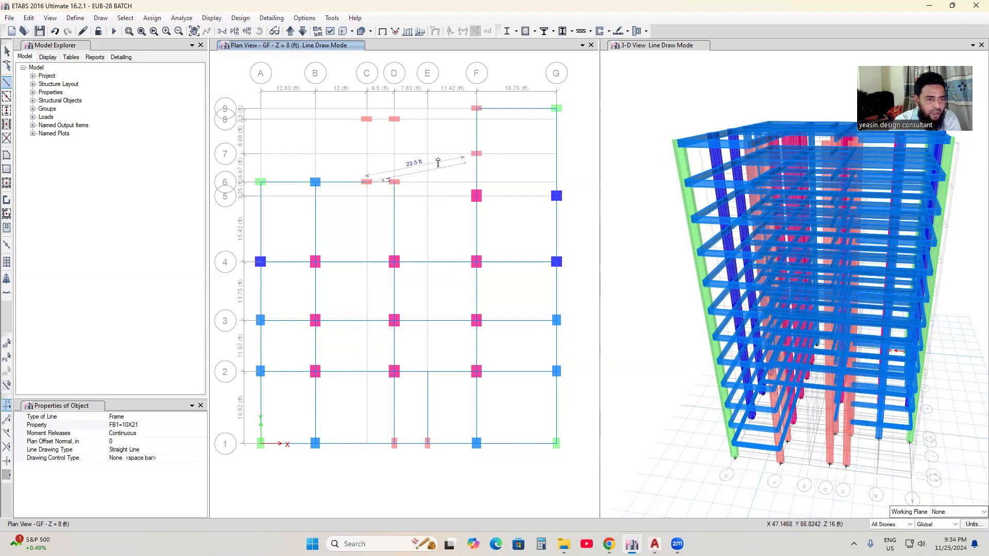
pyautogui.rightClick(379, 191)
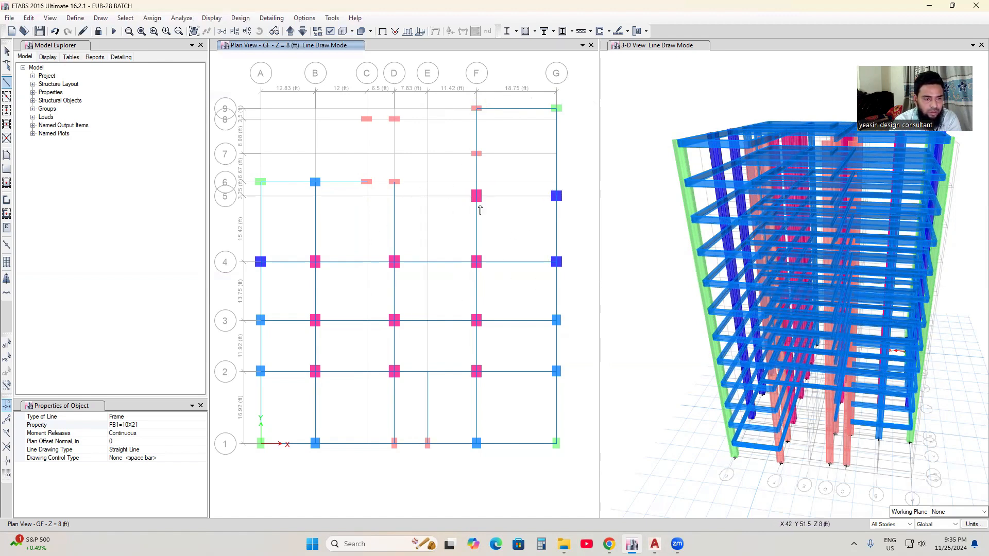
pyautogui.click(555, 196)
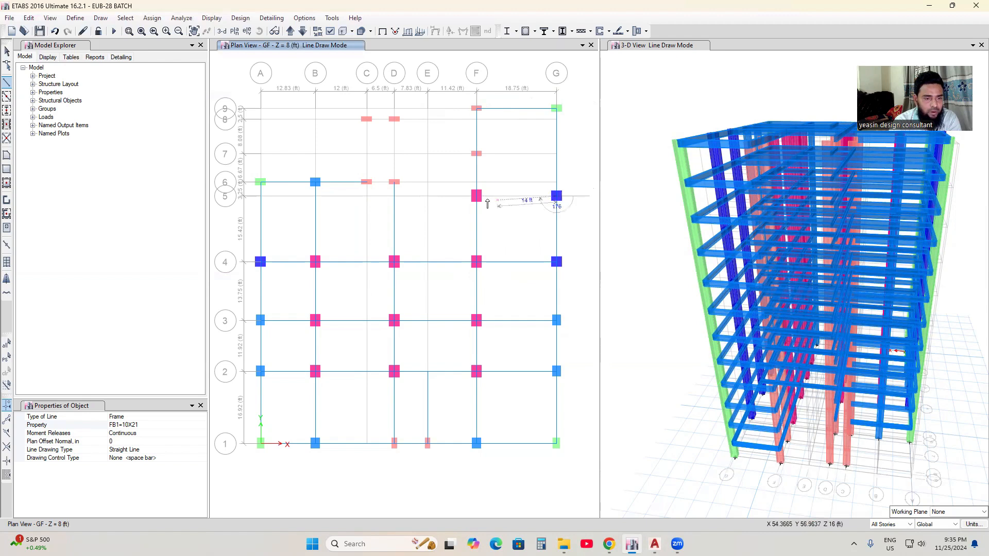
pyautogui.click(476, 196)
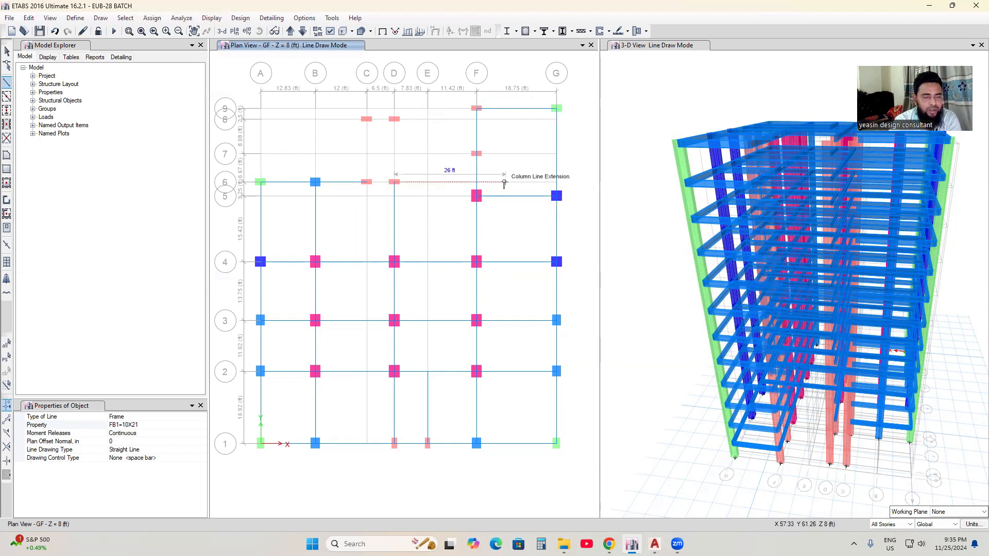
# Draw FB1=10X21 beams between F and D along grids 7 and 5, and from F9 through D9 to D8.
pyautogui.click(477, 154)
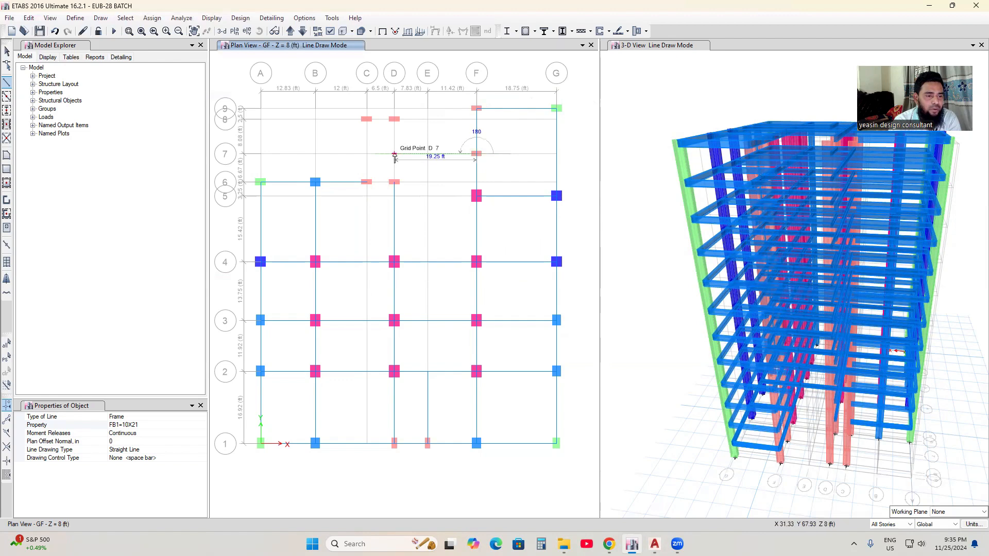
pyautogui.click(394, 155)
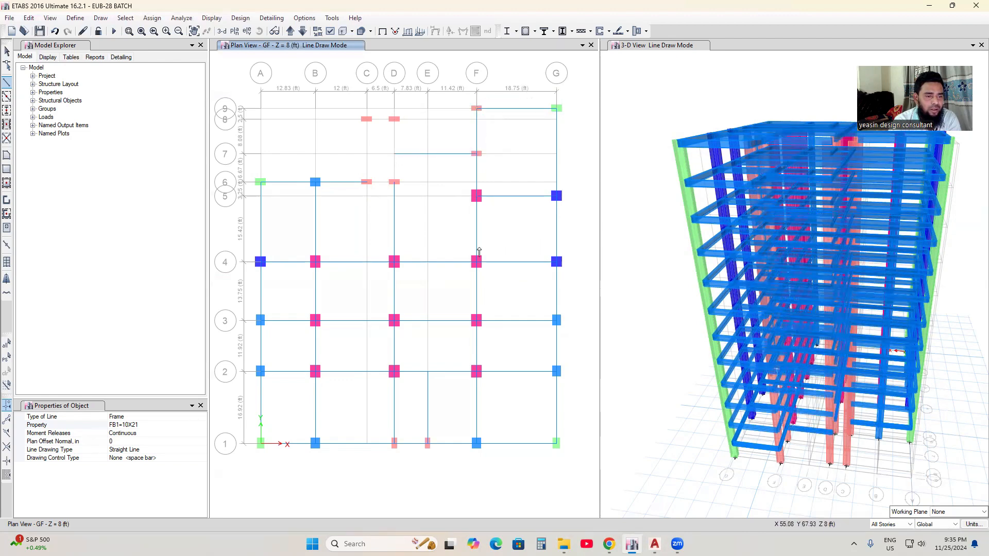
pyautogui.click(475, 196)
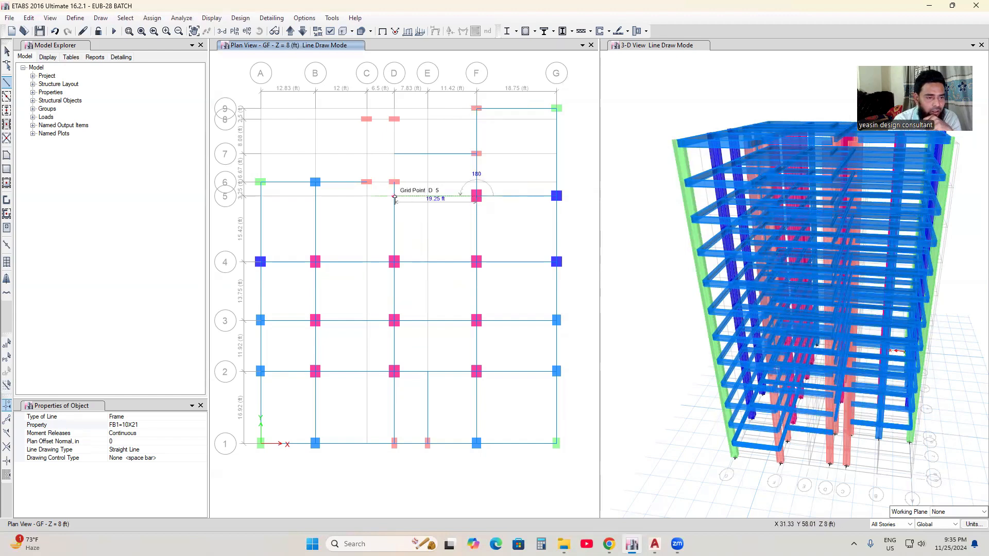
pyautogui.doubleClick(394, 199)
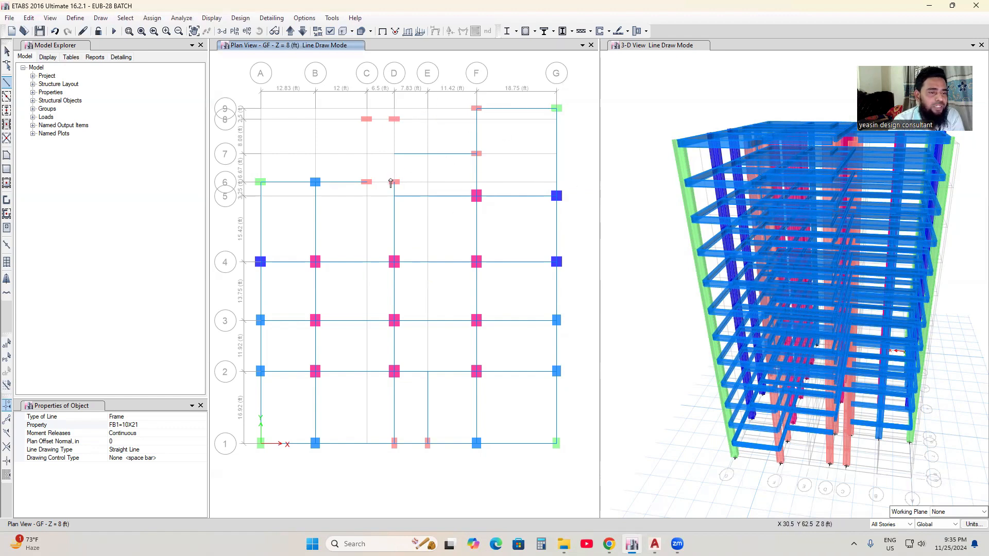
pyautogui.click(476, 108)
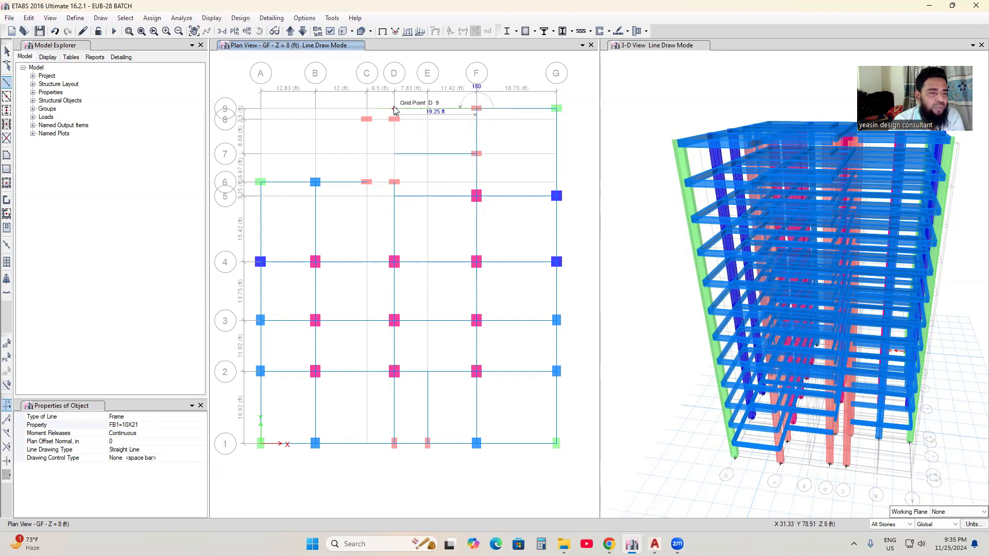
pyautogui.click(394, 109)
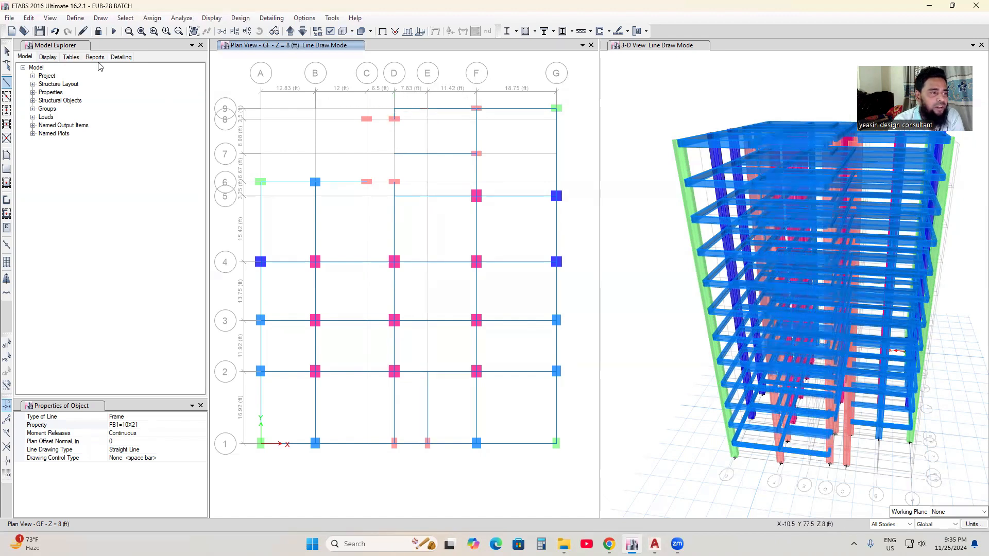
pyautogui.click(7, 51)
# Examine the beam corner around D9 in plan and inspect the beam layout from the opposite side of the 3D model.
pyautogui.scroll(3, 397, 116)
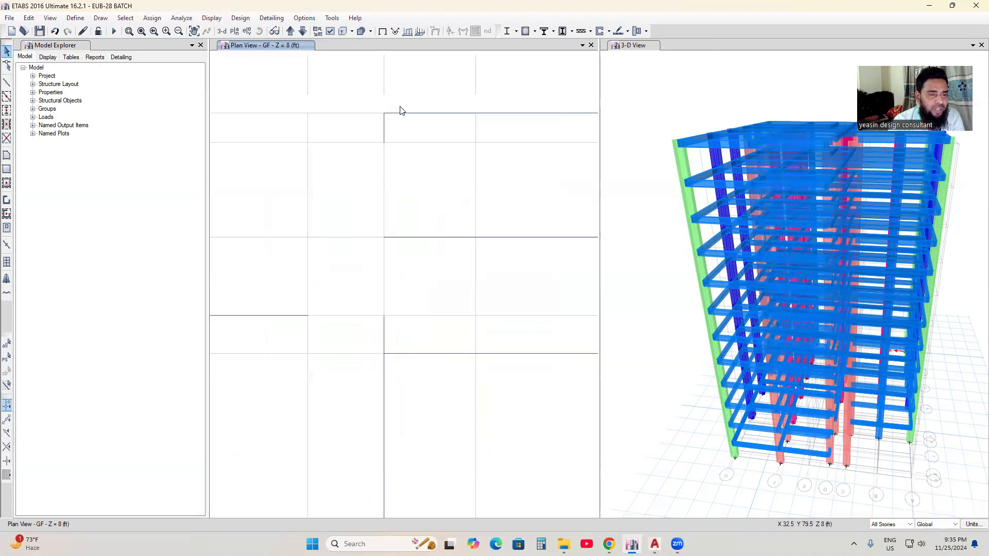
pyautogui.scroll(-3, 406, 119)
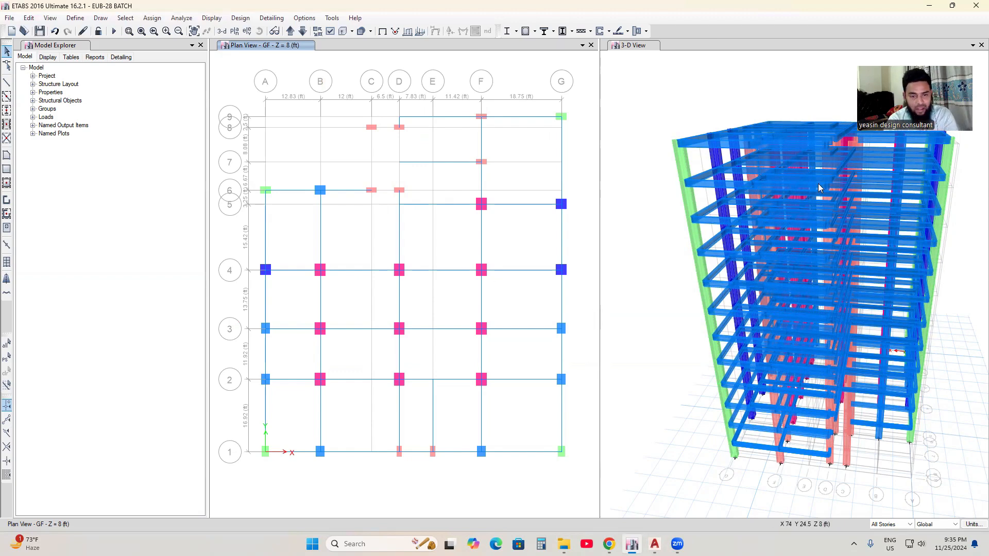
pyautogui.click(659, 242)
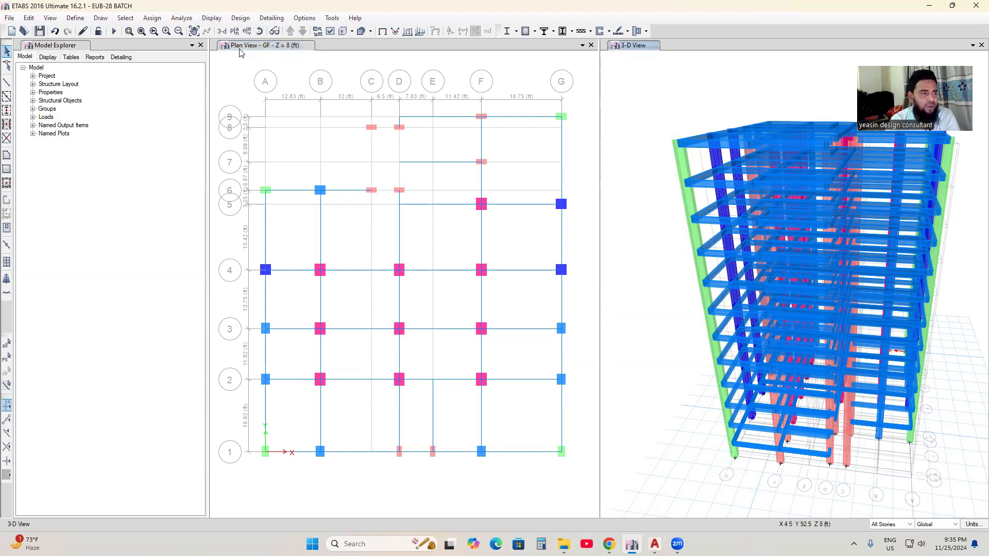
pyautogui.click(260, 32)
pyautogui.moveTo(661, 286); pyautogui.dragTo(651, 205)
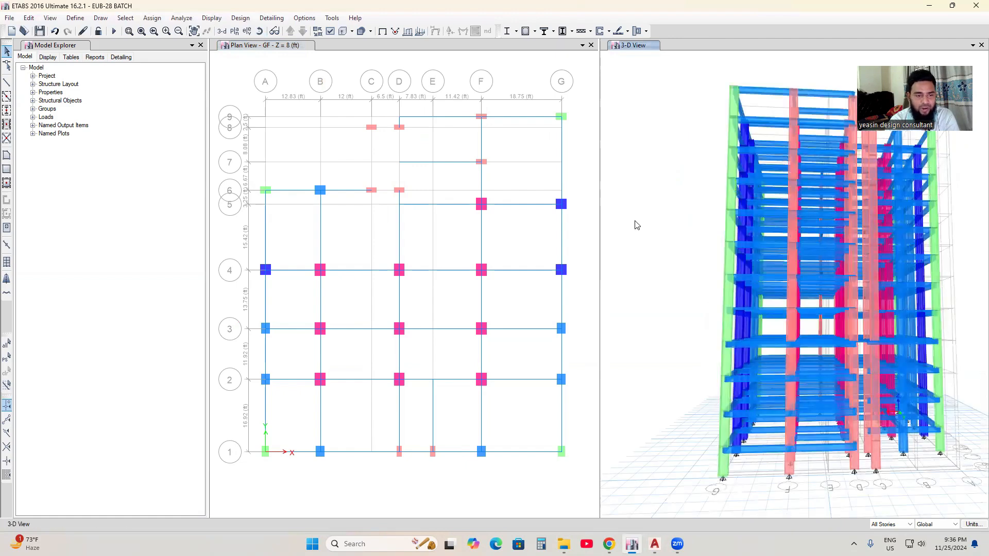
pyautogui.click(585, 227)
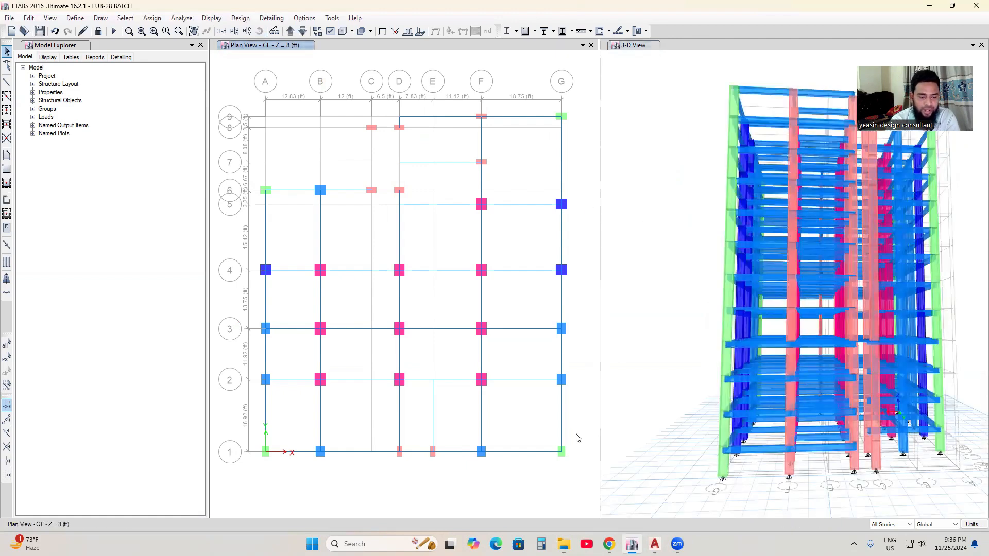
pyautogui.moveTo(578, 438); pyautogui.dragTo(570, 421, button='middle')
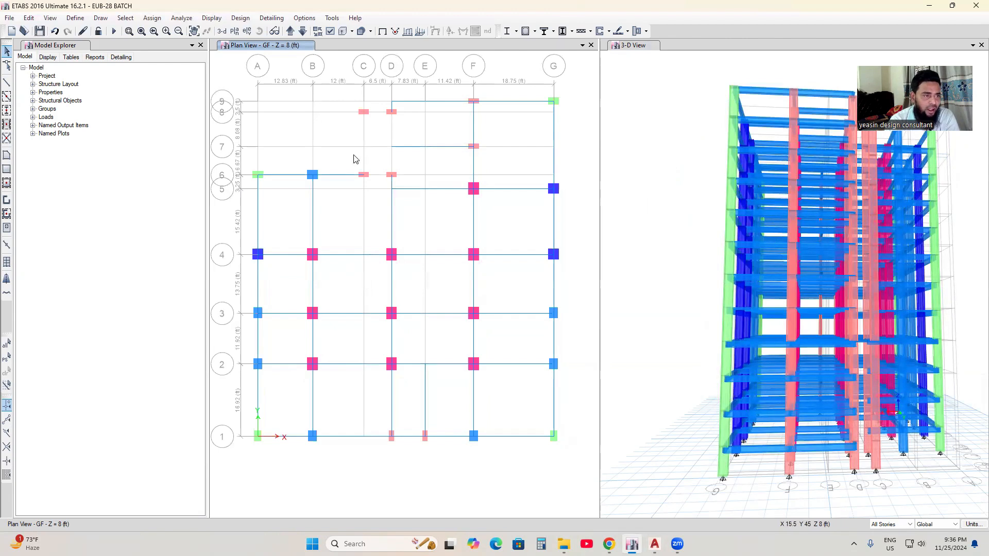
pyautogui.moveTo(496, 331); pyautogui.dragTo(499, 338, button='middle')
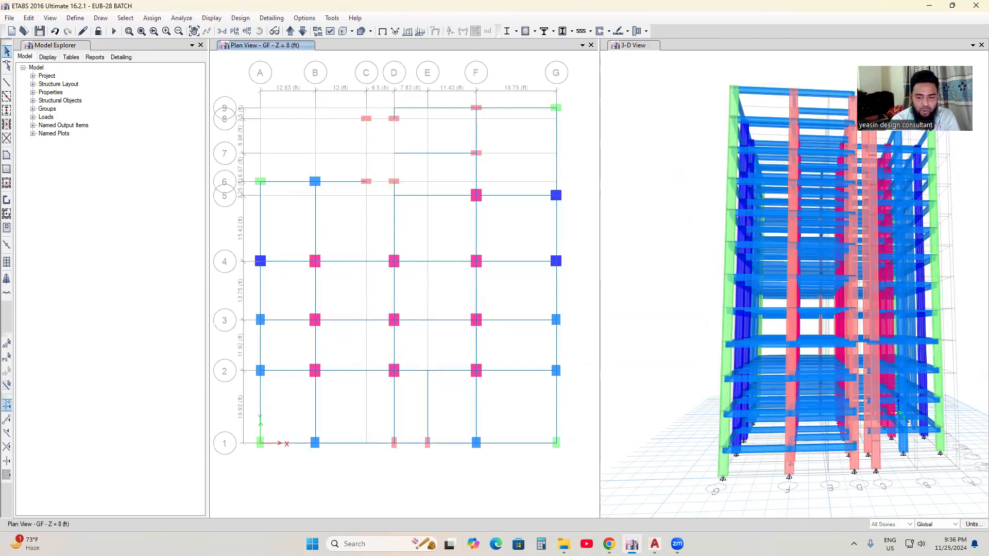
# Restrict editing to One Story and select the GF beams spanning grids 1 to 2, A to B, and those running from grid 4 to 5 or 6.
pyautogui.click(894, 524)
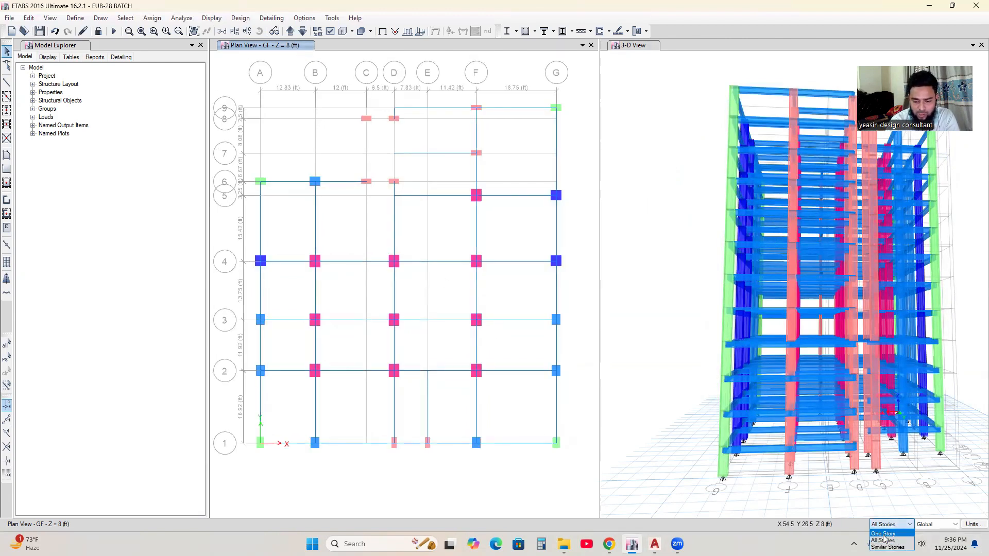
pyautogui.click(883, 535)
pyautogui.moveTo(575, 418); pyautogui.dragTo(251, 394)
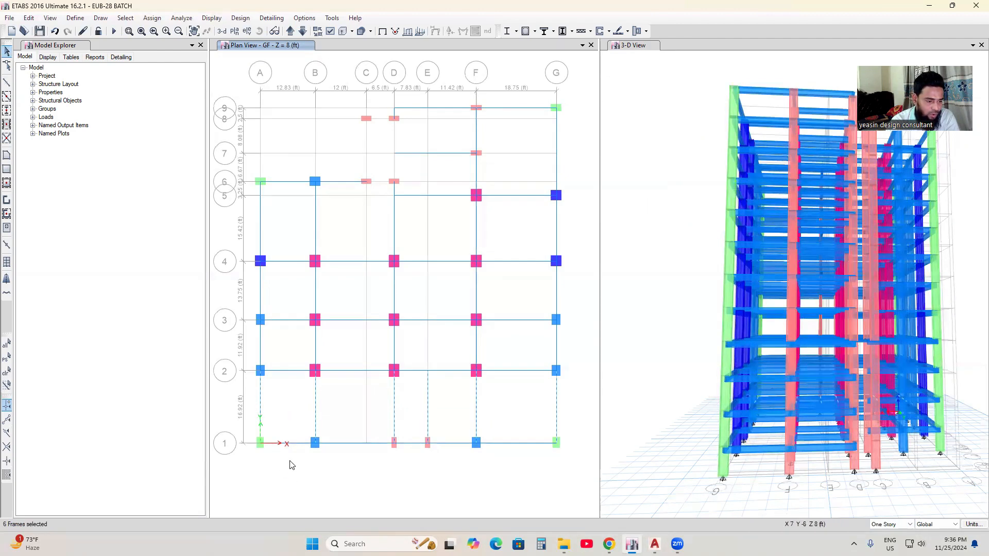
pyautogui.moveTo(290, 458); pyautogui.dragTo(287, 169)
pyautogui.moveTo(569, 229); pyautogui.dragTo(236, 213)
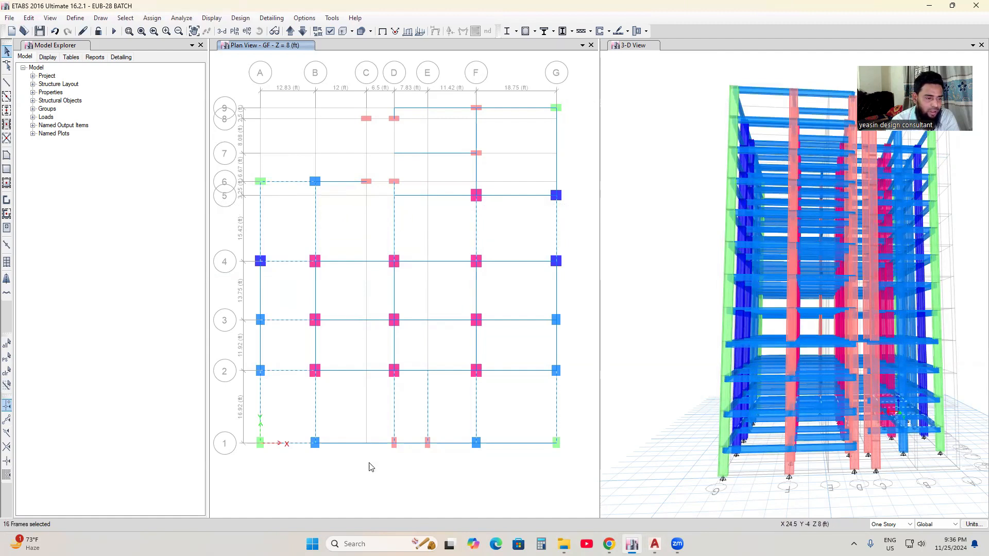
# Add to the selection the GF beams along the numbered grids between B and G, including D–F on 5, 7 and 9 and B6–C6.
pyautogui.moveTo(369, 463); pyautogui.dragTo(337, 206)
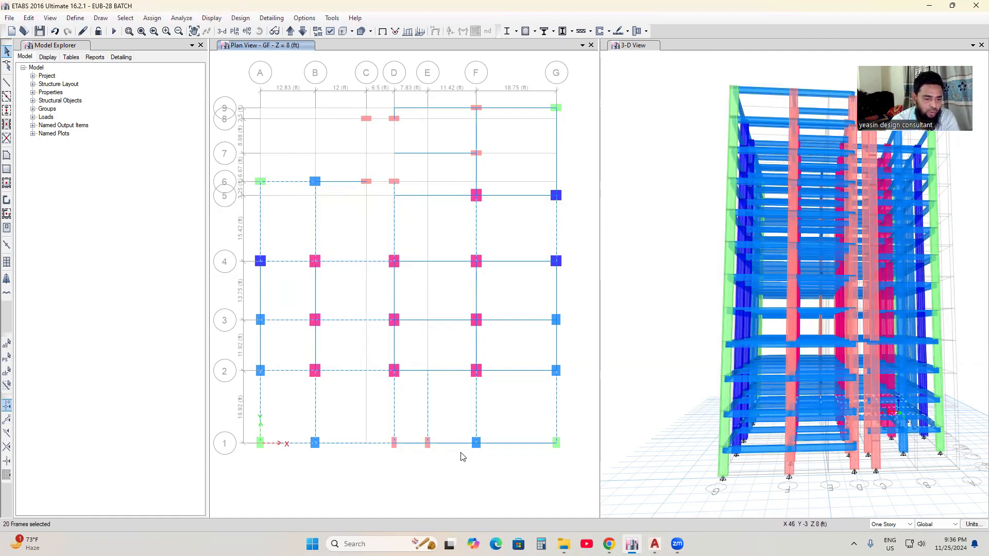
pyautogui.moveTo(461, 453); pyautogui.dragTo(436, 248)
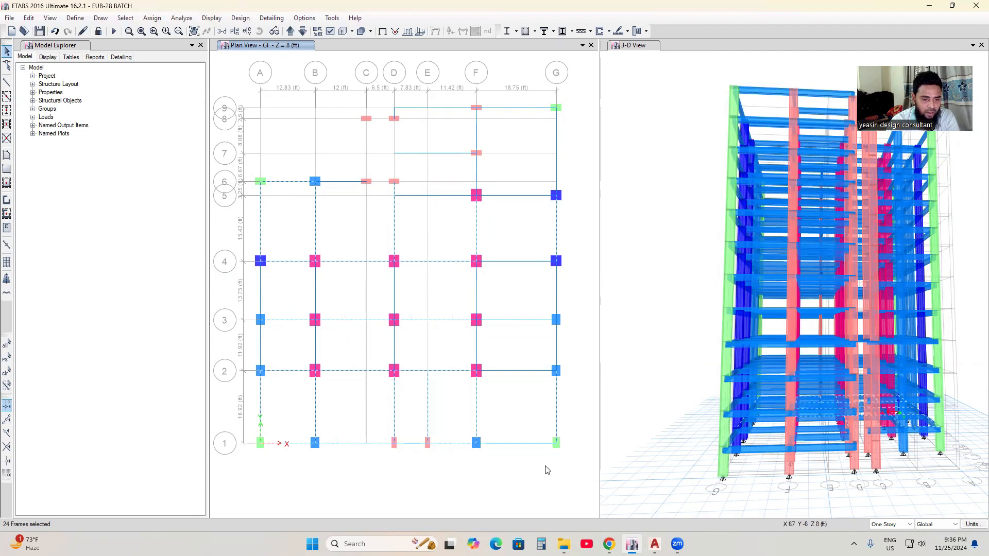
pyautogui.moveTo(531, 458); pyautogui.dragTo(487, 109)
pyautogui.moveTo(447, 210); pyautogui.dragTo(422, 106)
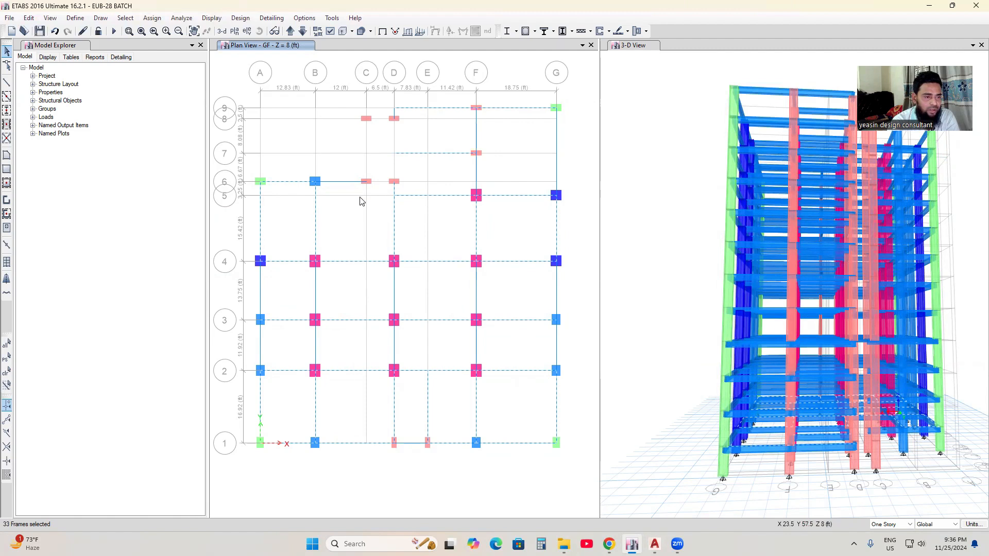
pyautogui.moveTo(351, 195); pyautogui.dragTo(344, 180)
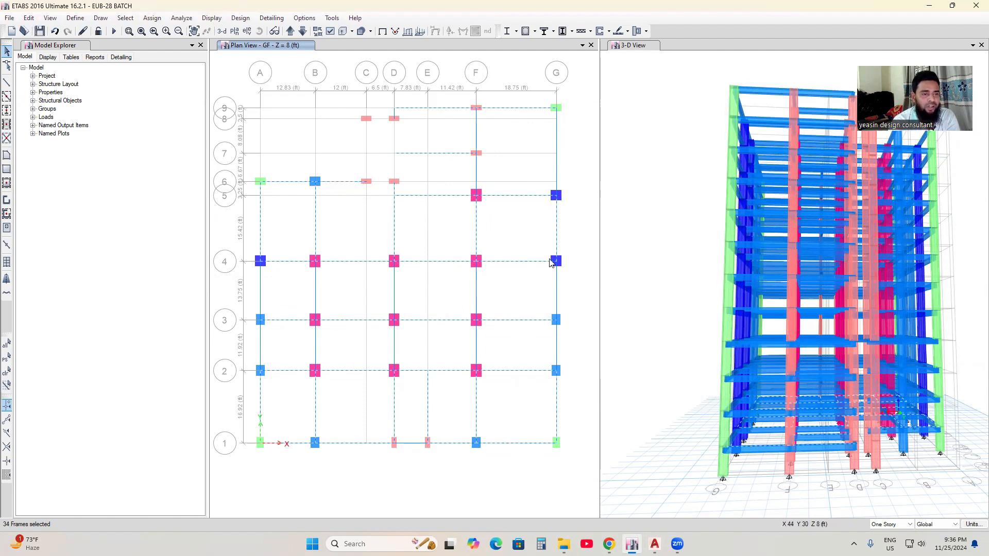
# Assign the GB1=10X24 frame section to the selected GF beams.
pyautogui.click(160, 19)
pyautogui.moveTo(166, 58)
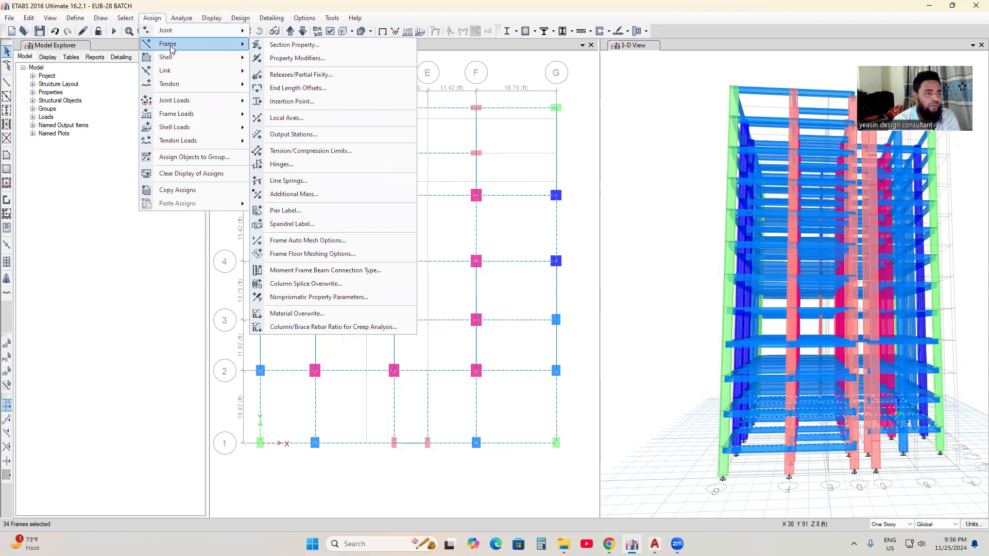
pyautogui.click(292, 46)
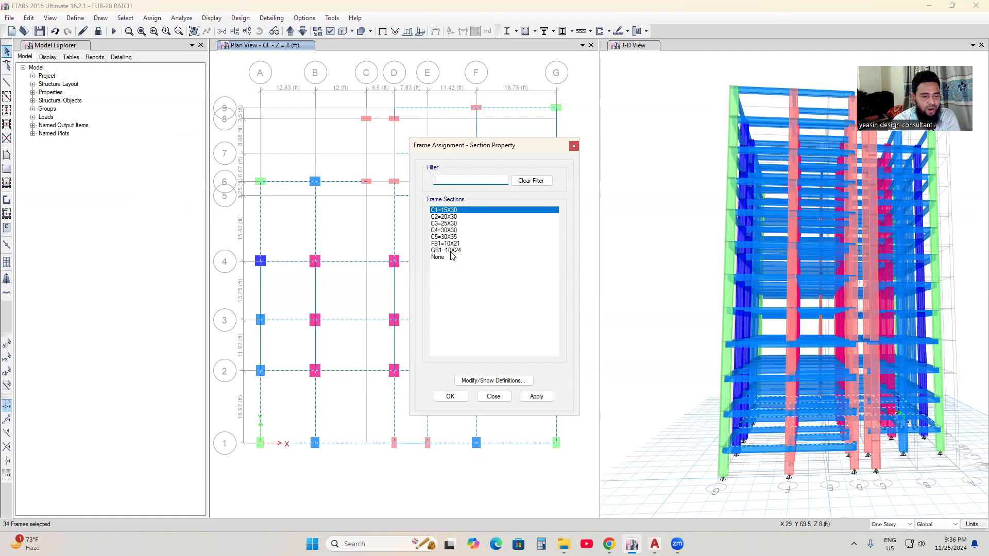
pyautogui.click(446, 250)
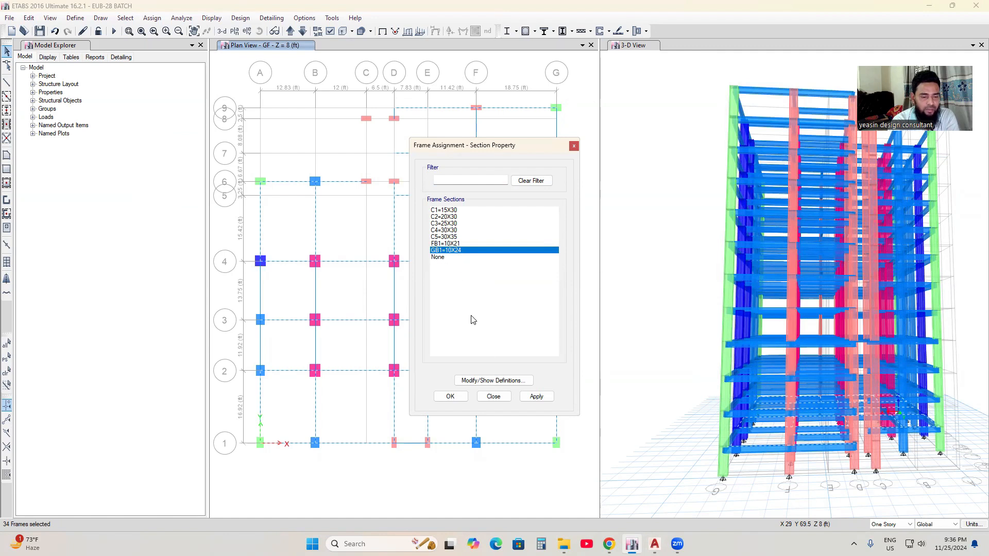
pyautogui.click(536, 397)
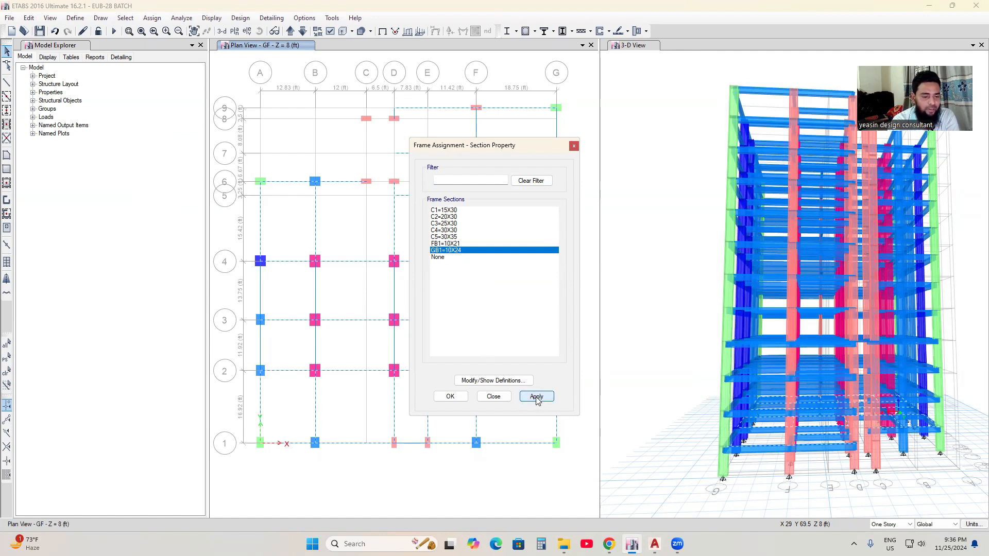
pyautogui.click(449, 397)
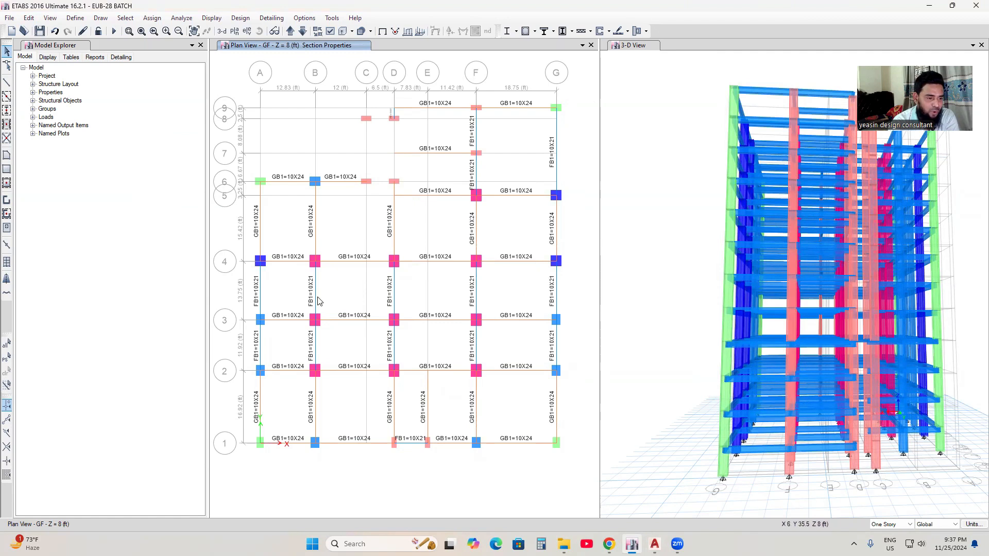
# Select the remaining GF beams along the lettered grids: those from 2 to 4 on A, B, D, F and G, and from 5 to 9 on F and G.
pyautogui.moveTo(576, 300); pyautogui.dragTo(257, 288)
pyautogui.moveTo(570, 351); pyautogui.dragTo(254, 343)
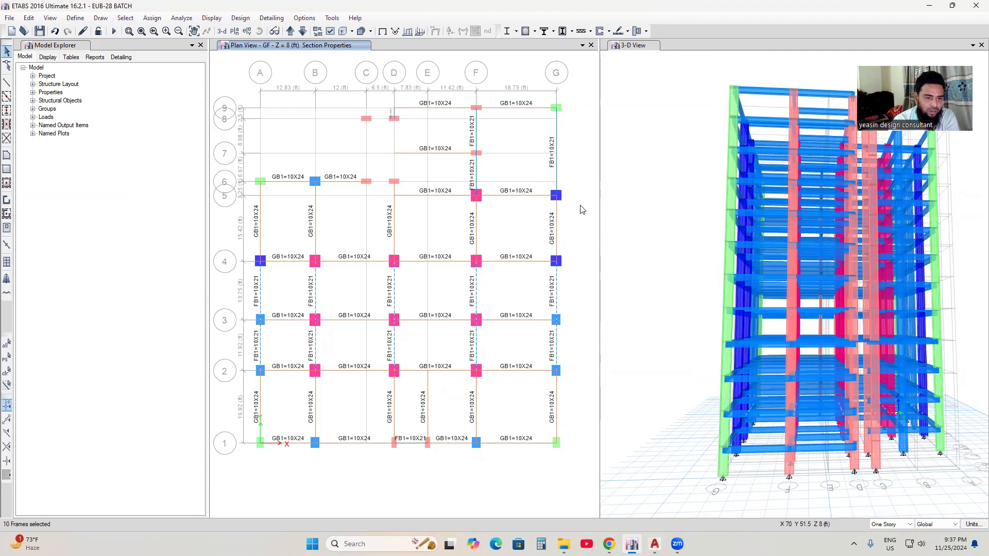
pyautogui.moveTo(569, 169); pyautogui.dragTo(463, 179)
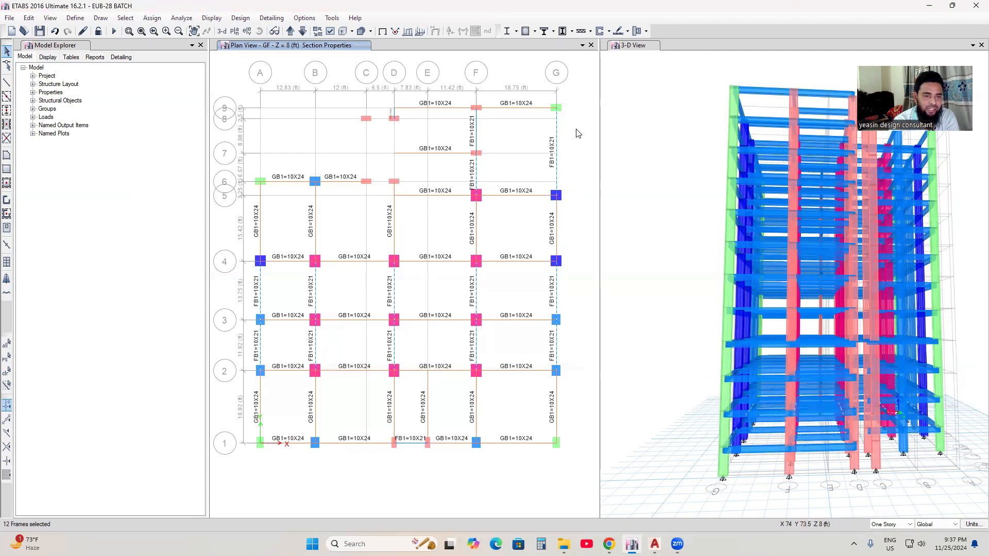
pyautogui.click(483, 141)
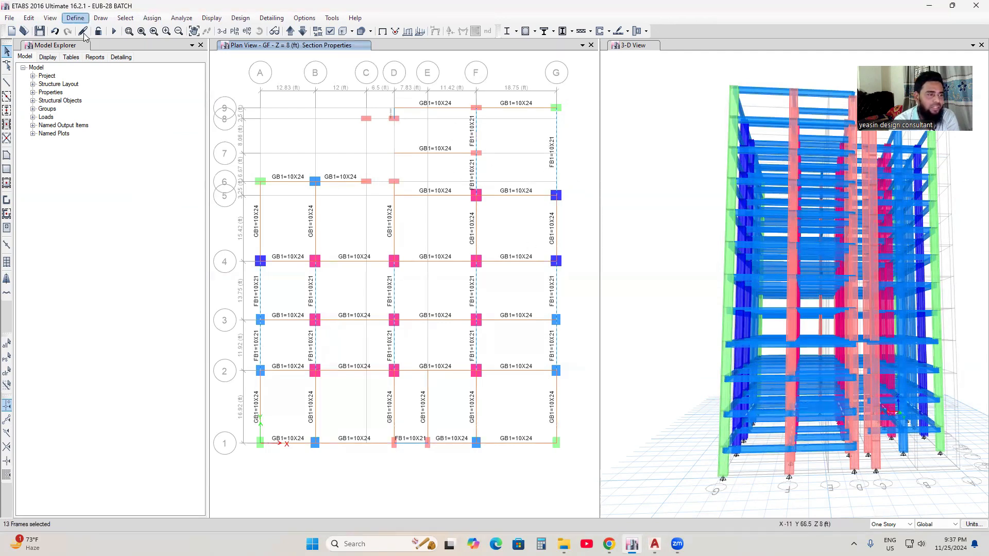
# Change the section property of the newly selected lettered-grid beams on GF to GB1=10X24.
pyautogui.click(151, 19)
pyautogui.moveTo(182, 44)
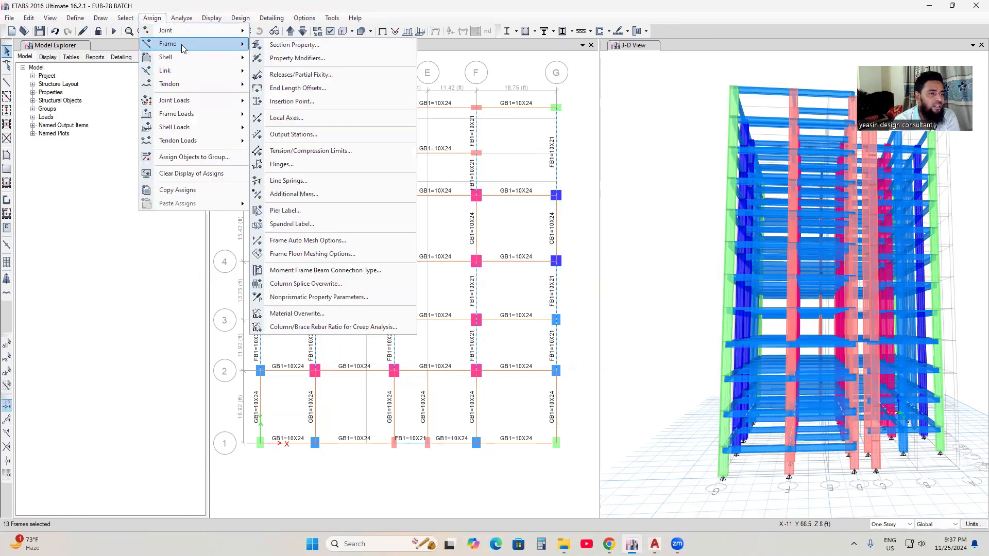
pyautogui.click(294, 45)
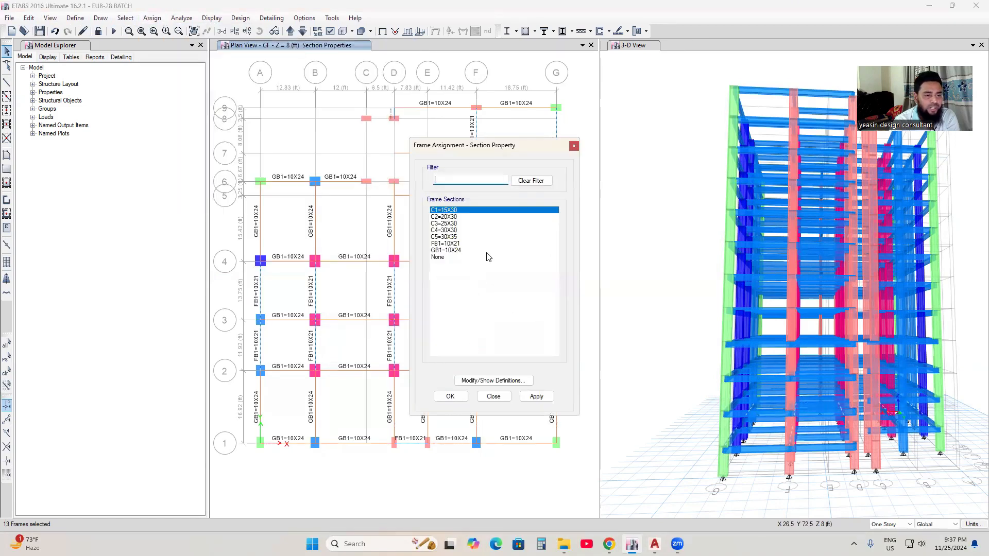
pyautogui.click(446, 250)
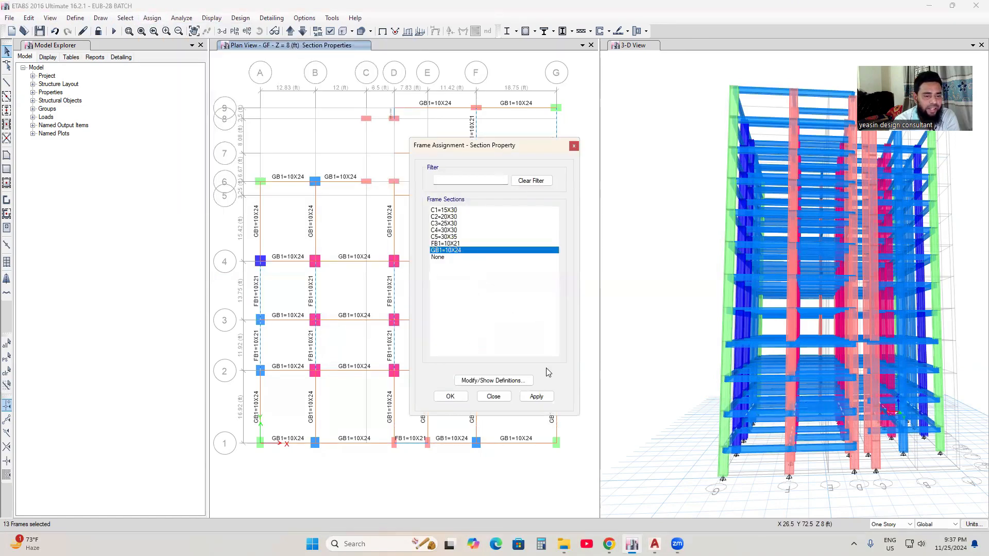
pyautogui.click(537, 397)
pyautogui.click(493, 397)
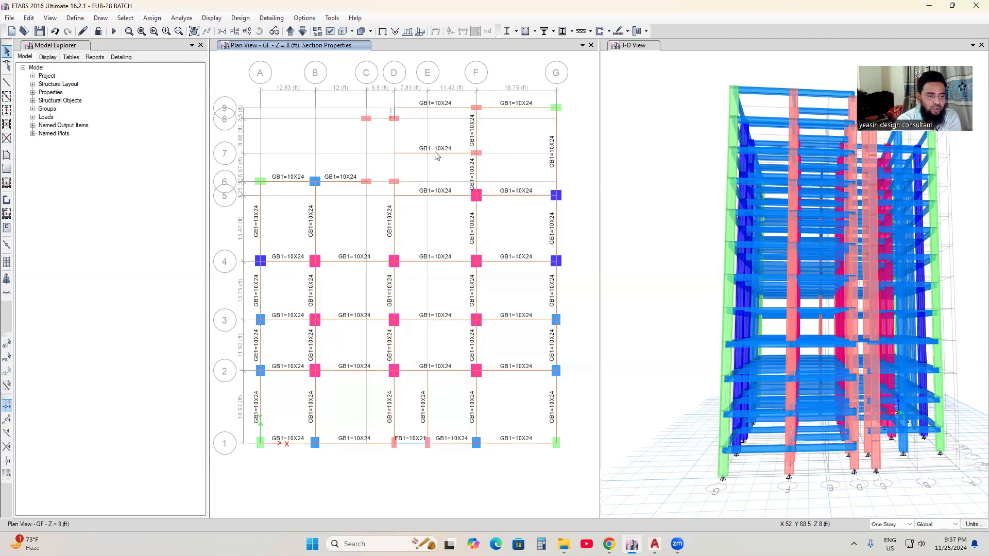
# Step the plan view up from GF through 1ST to 2ND and check the beam section labels on each story.
pyautogui.click(290, 31)
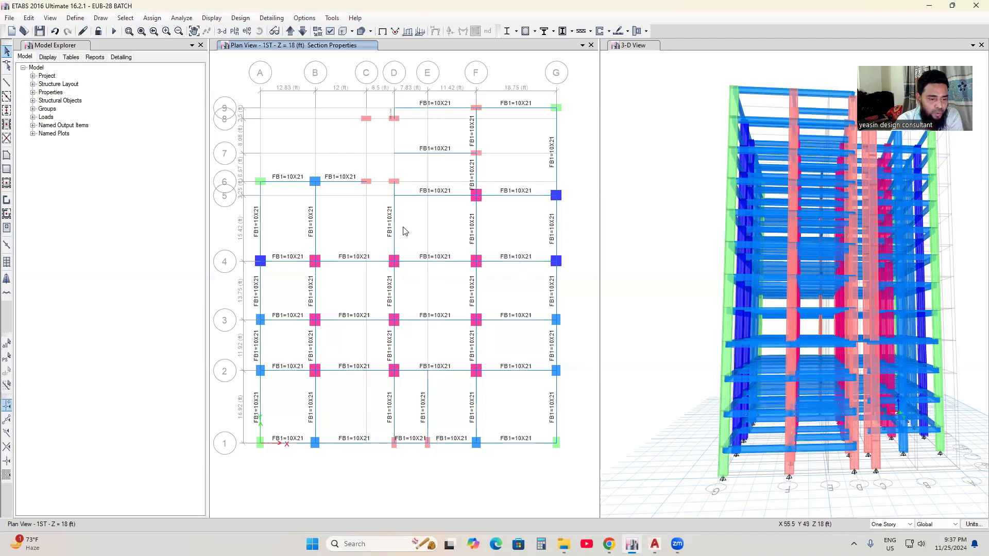
pyautogui.click(290, 31)
pyautogui.click(290, 32)
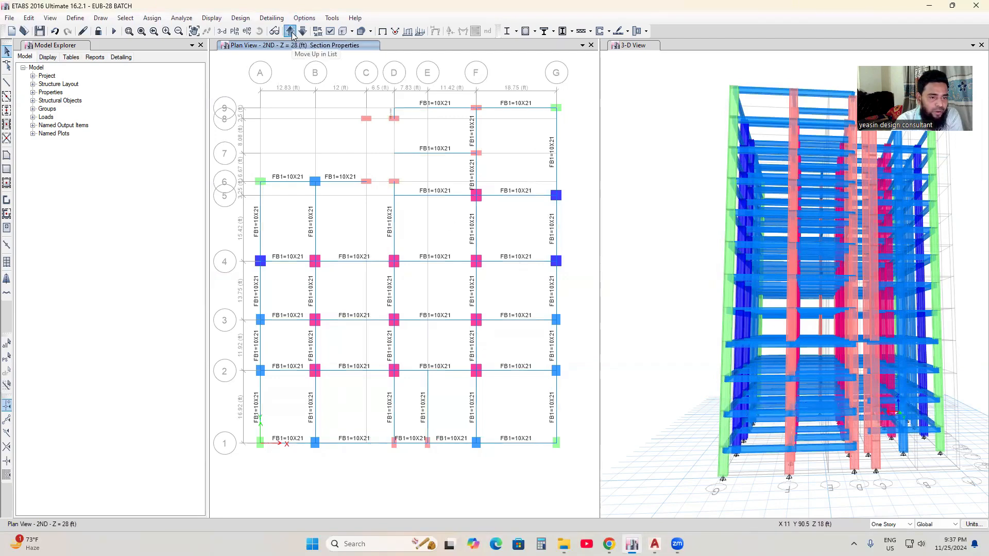